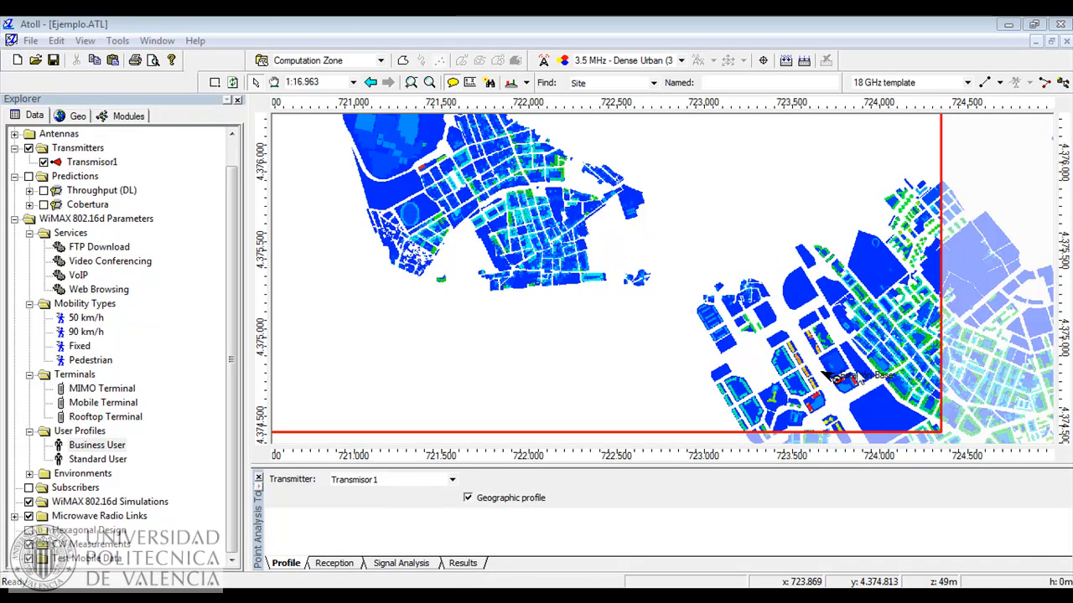
Step: Show the Cobertura prediction on the map to view the base station's coverage, and hide it again
mouse_move(834, 382)
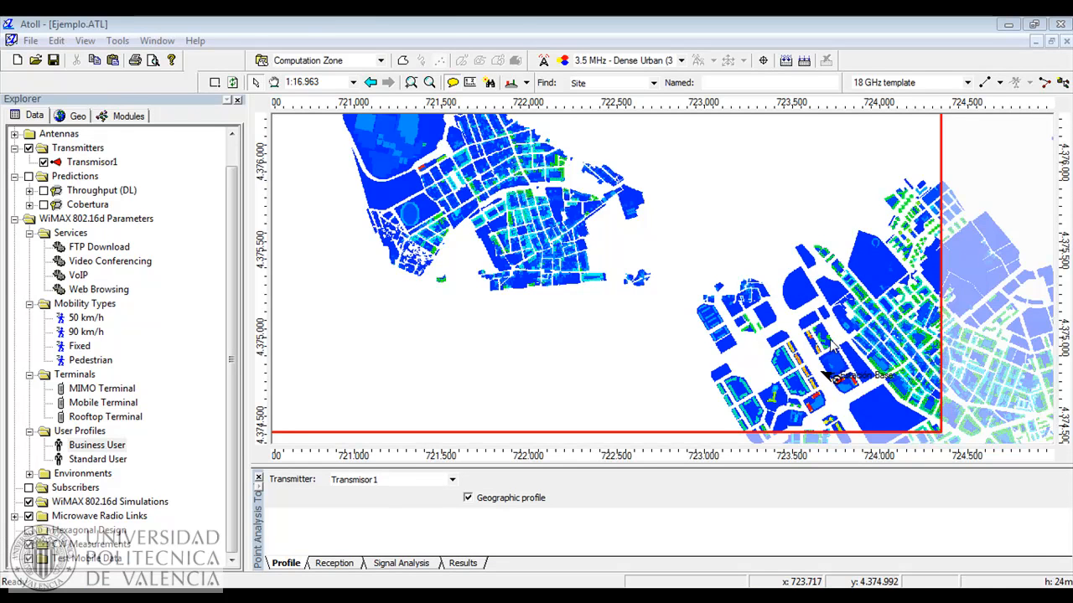
mouse_move(773, 257)
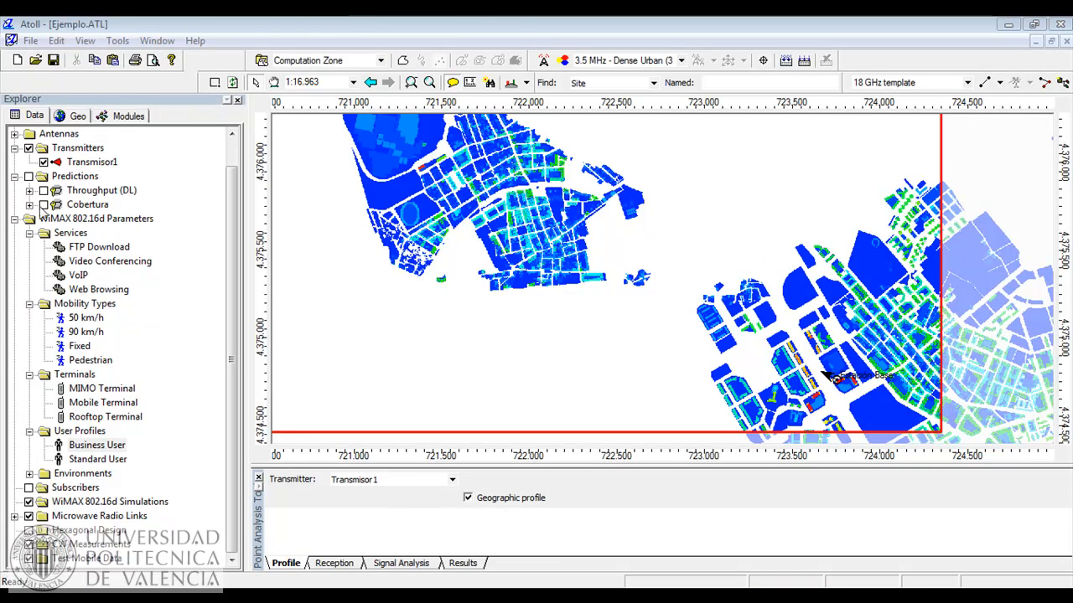
click(48, 207)
click(43, 204)
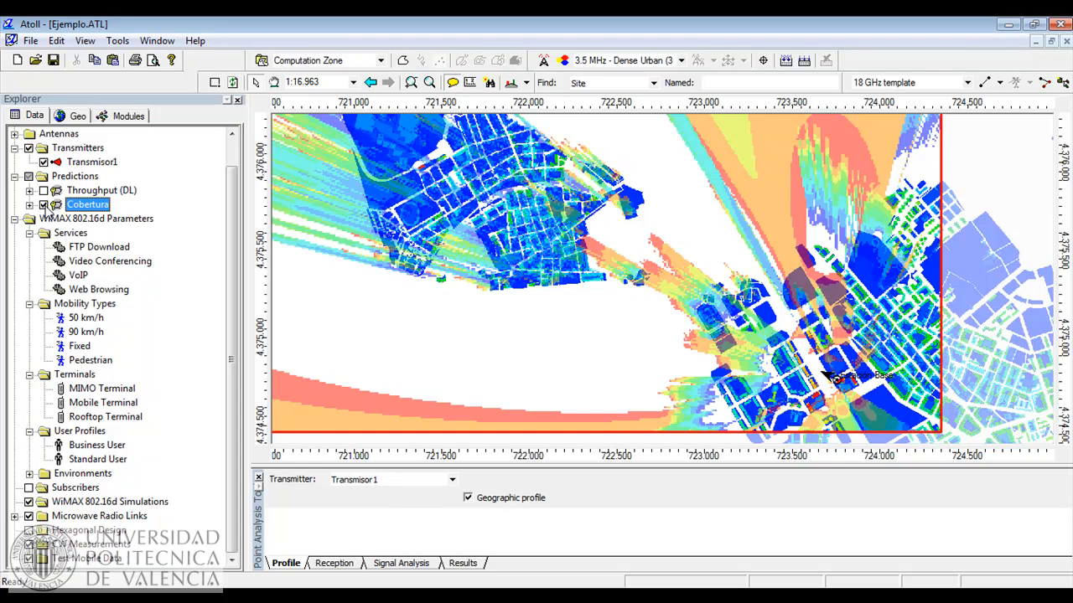
click(44, 204)
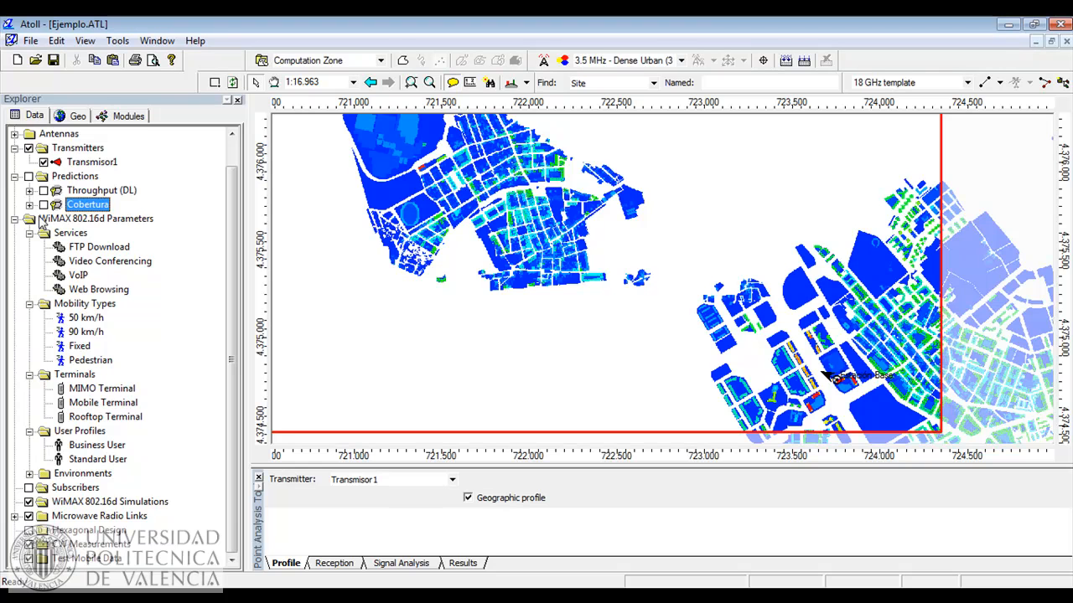
Step: Open the FTP Download service properties under WiMAX 802.16d Parameters and select Best Effort as its QoS class
click(14, 219)
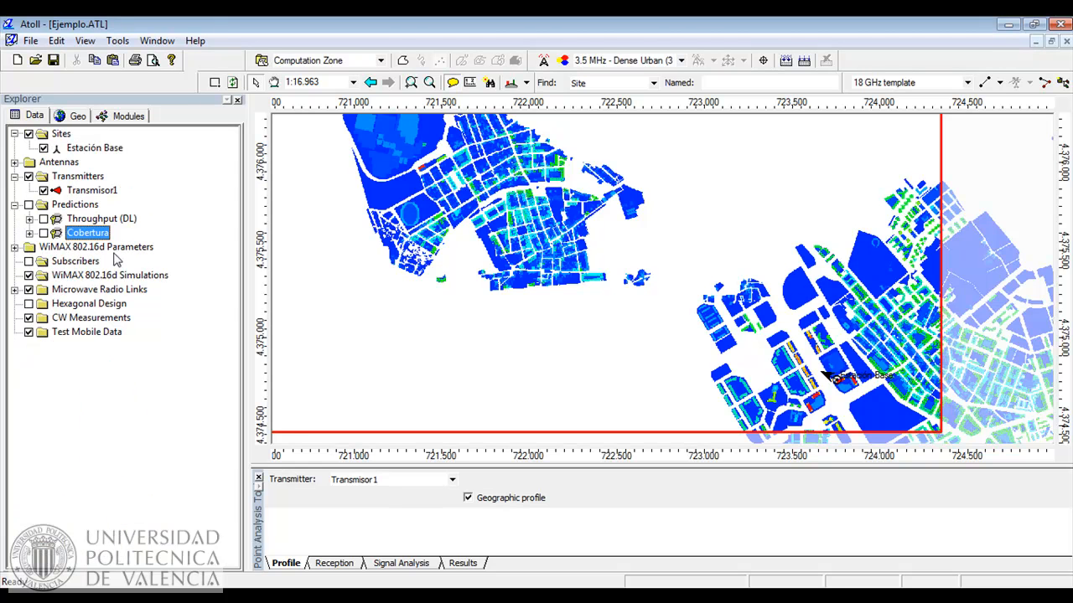
click(14, 248)
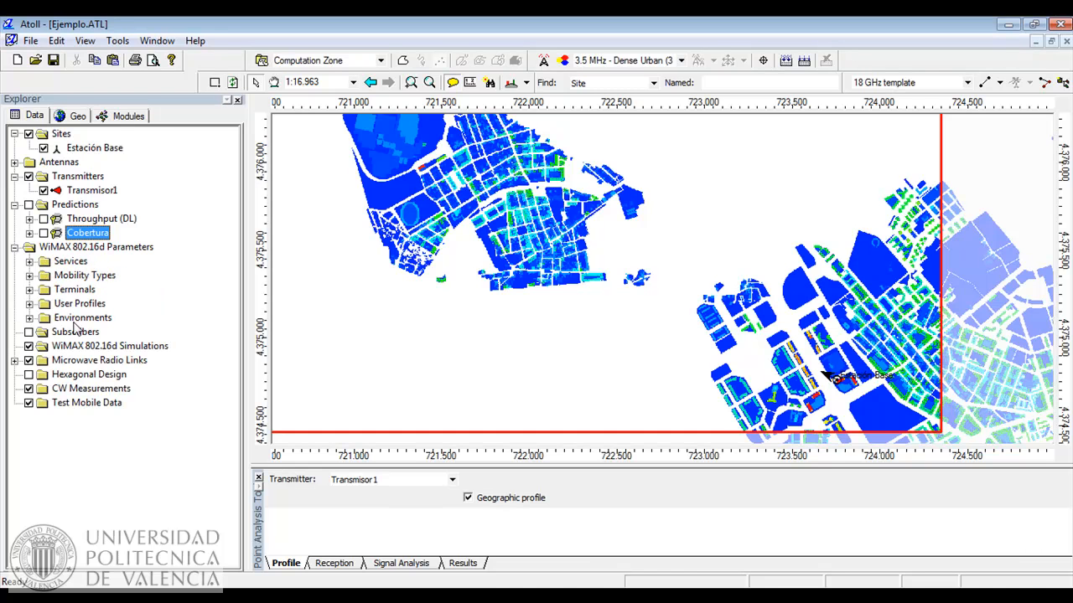
click(30, 261)
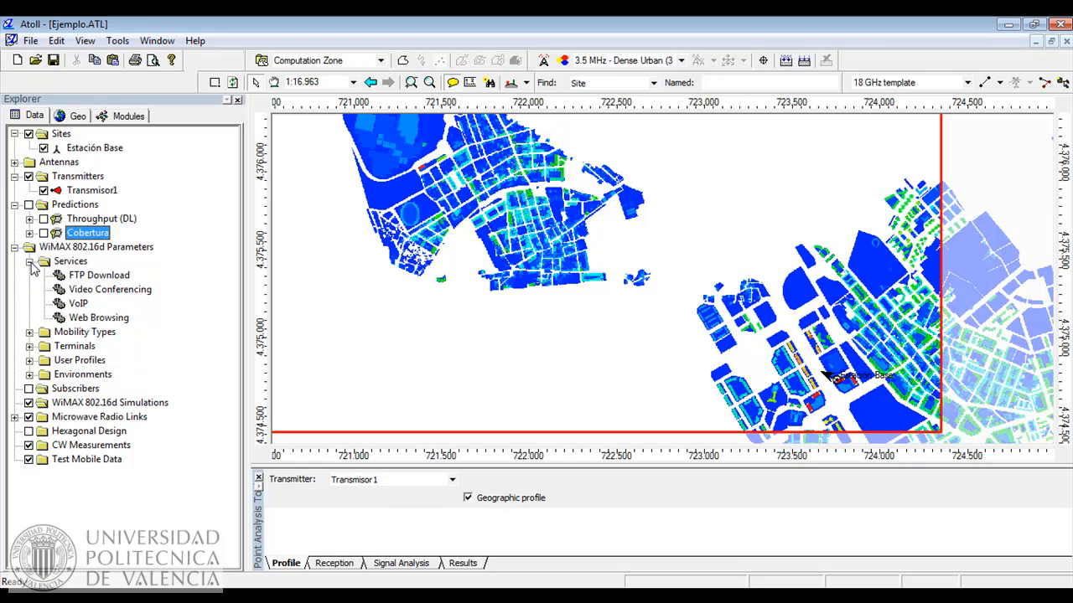
double_click(77, 280)
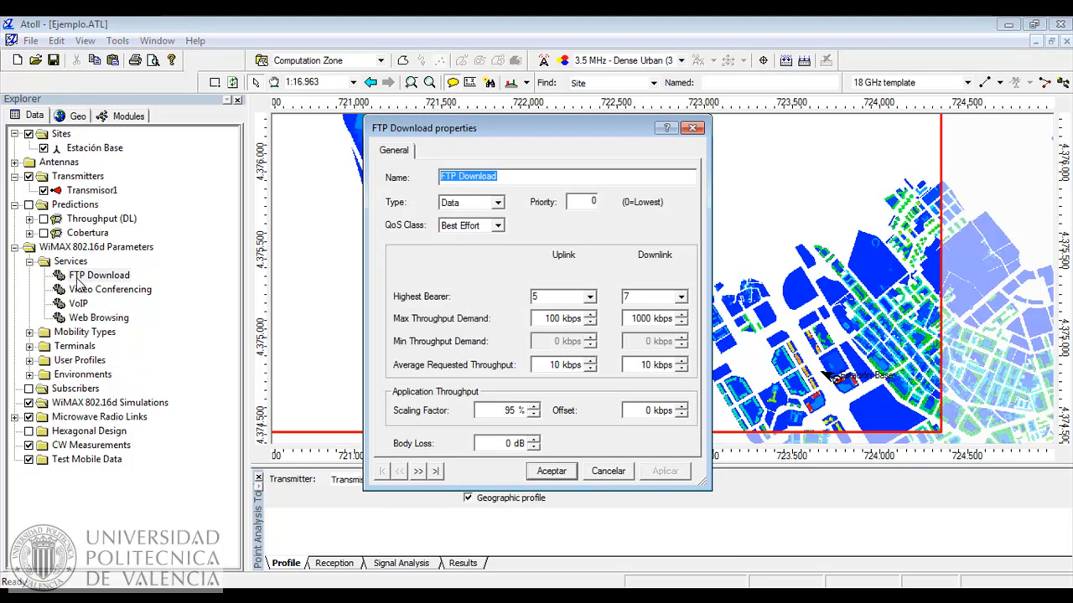
click(499, 227)
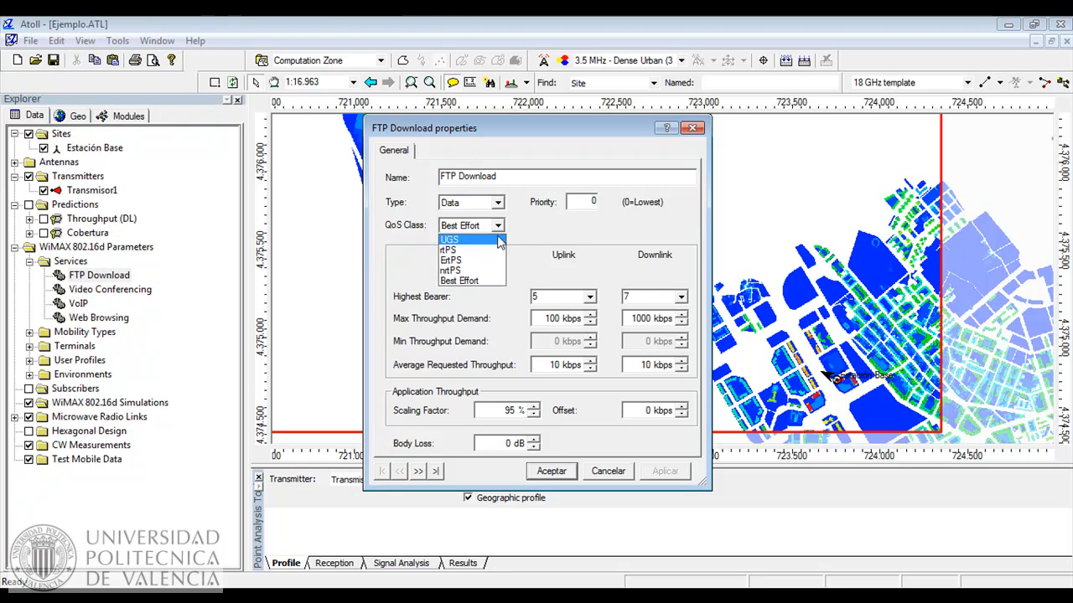
click(488, 282)
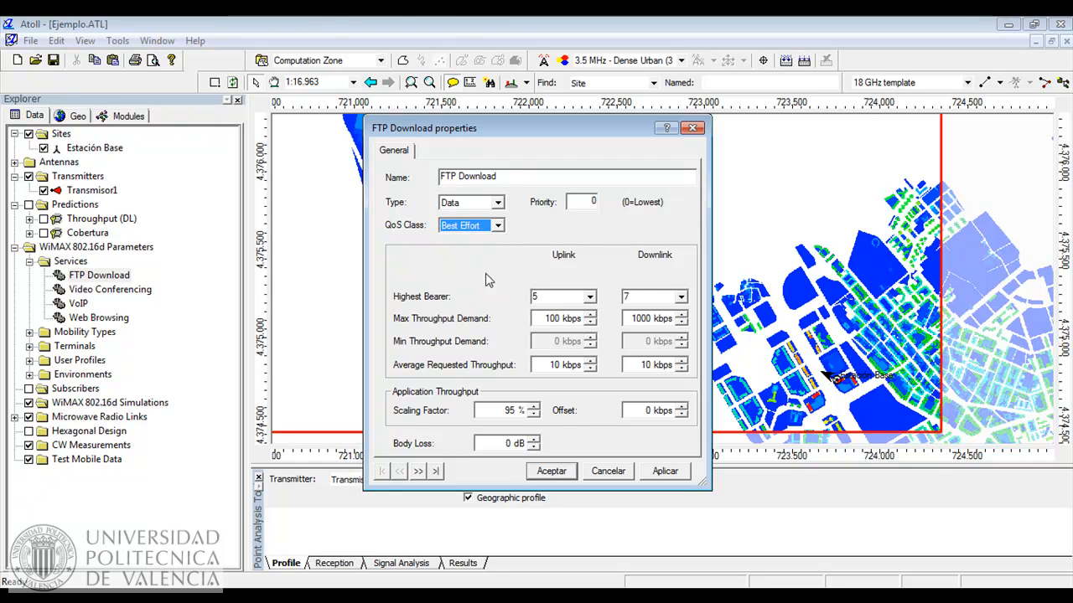
Step: Set the FTP Download service's downlink max throughput demand to 2000 kbps and accept the properties
double_click(636, 321)
click(633, 320)
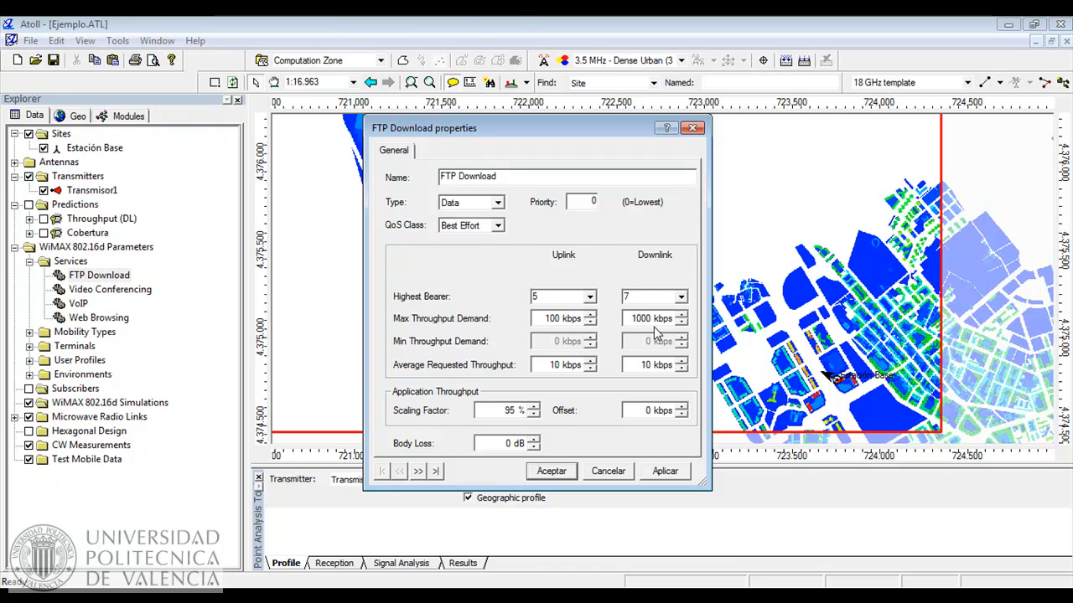
key(Delete)
text(2)
click(683, 471)
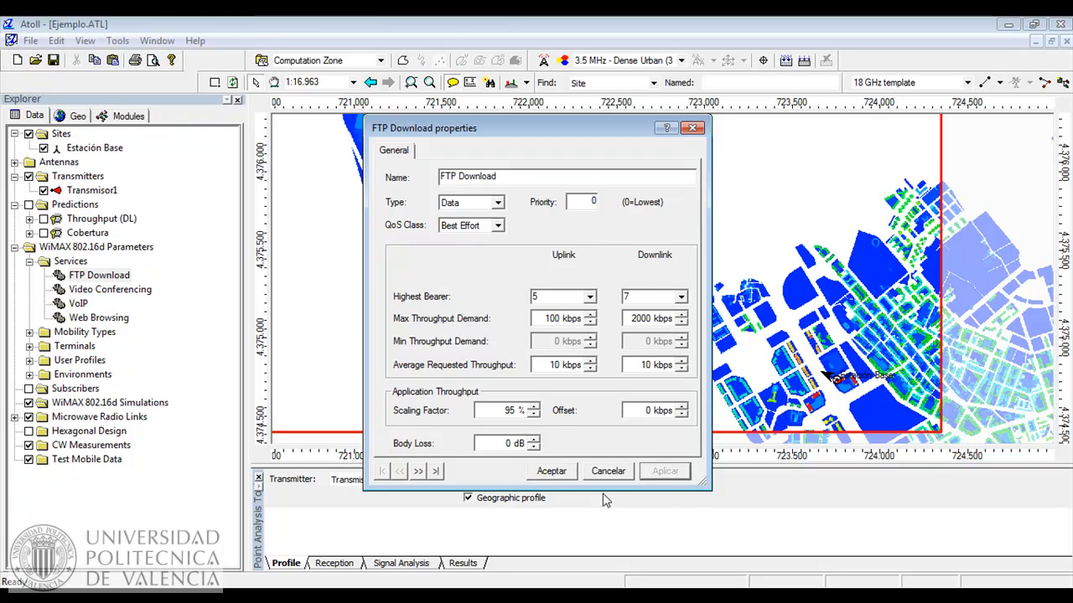
click(552, 472)
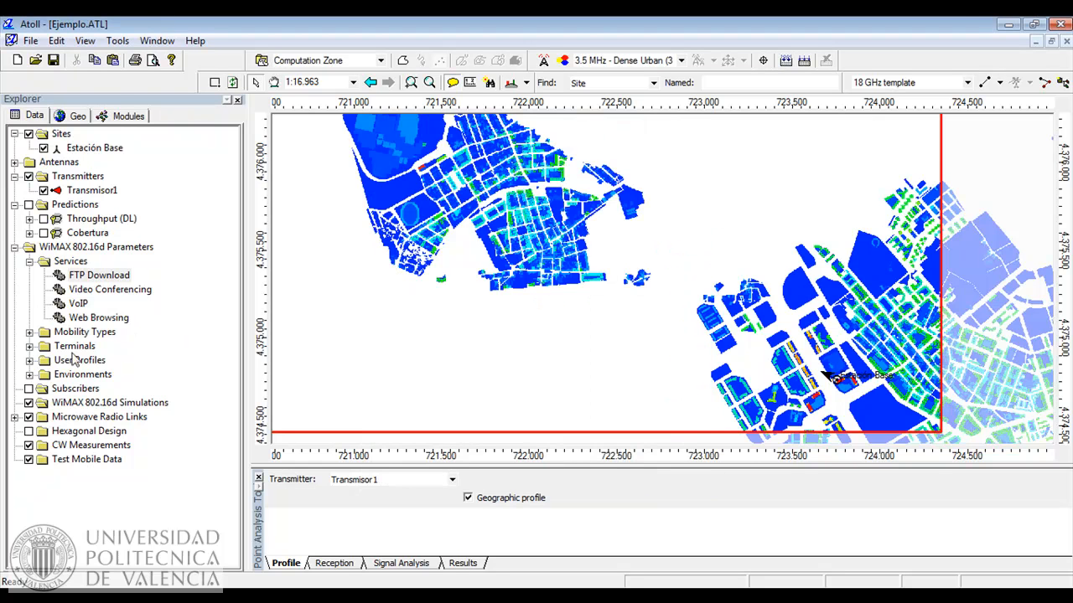
Step: Set the Rooftop Terminal's WiMAX equipment to Default WiMAX Equipment (UL)
click(29, 346)
double_click(100, 389)
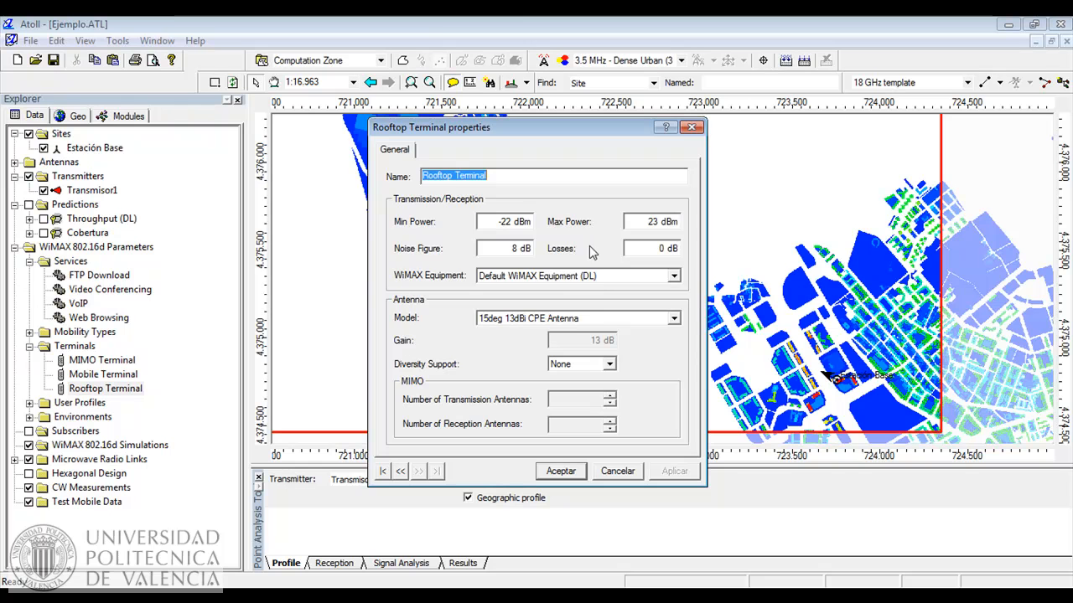
click(597, 277)
click(600, 307)
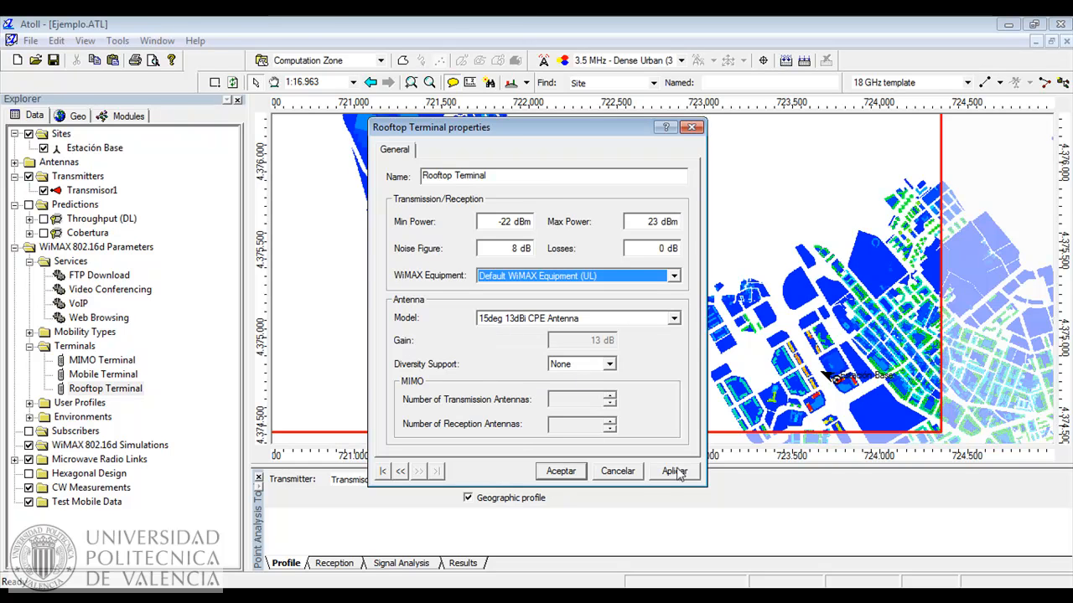
click(562, 472)
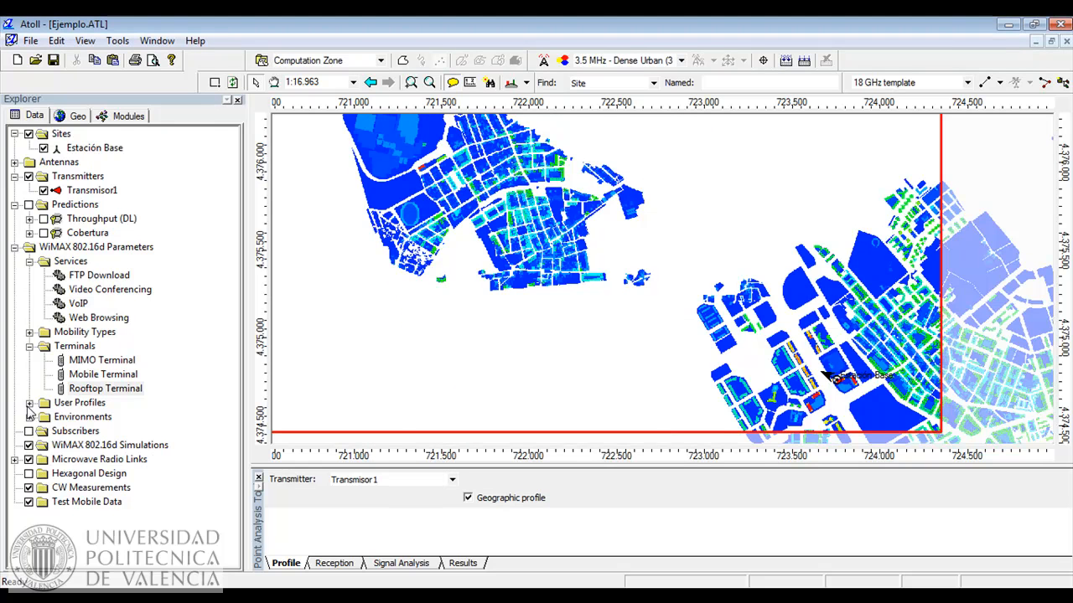
Step: In the Business User profile, assign the Rooftop Terminal to the FTP Download service
click(29, 403)
double_click(84, 419)
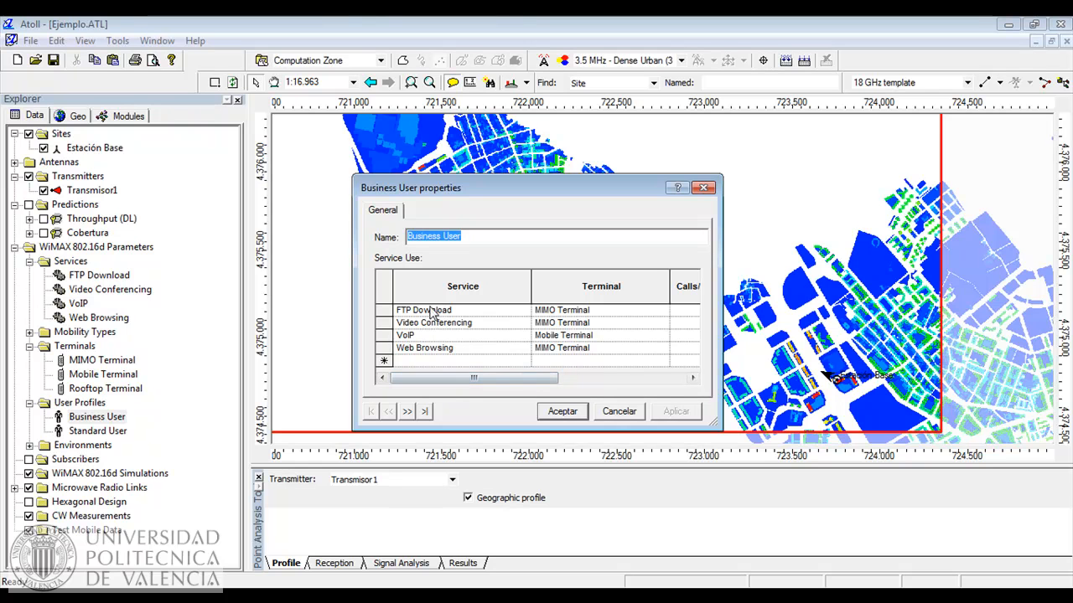
click(573, 312)
click(662, 310)
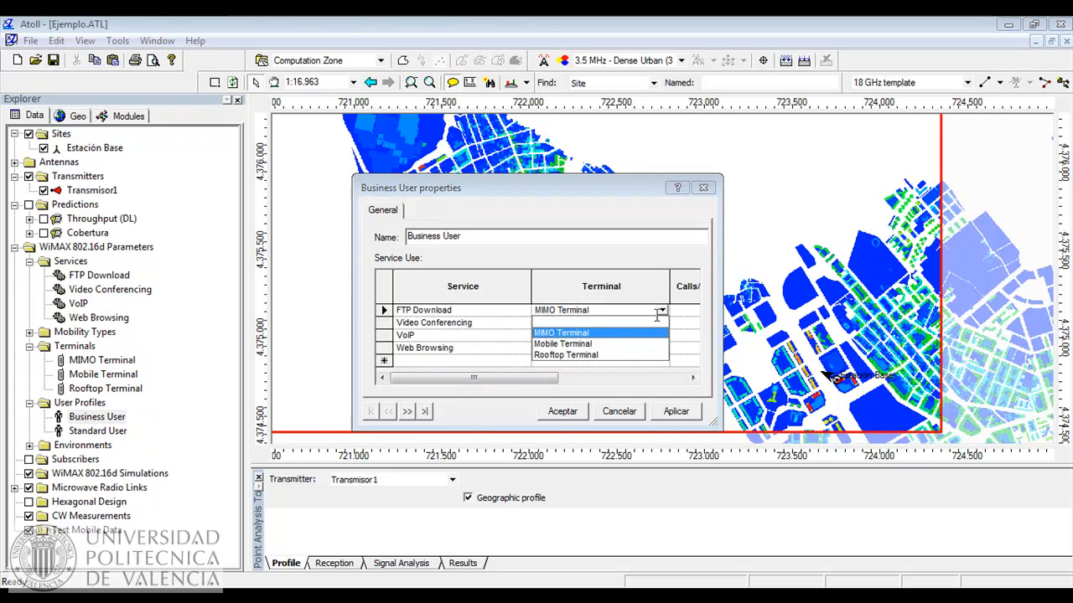
click(606, 356)
Step: Set the Business User's FTP Download calls per hour to 1 and accept the profile properties
drag(530, 384, 581, 384)
click(692, 379)
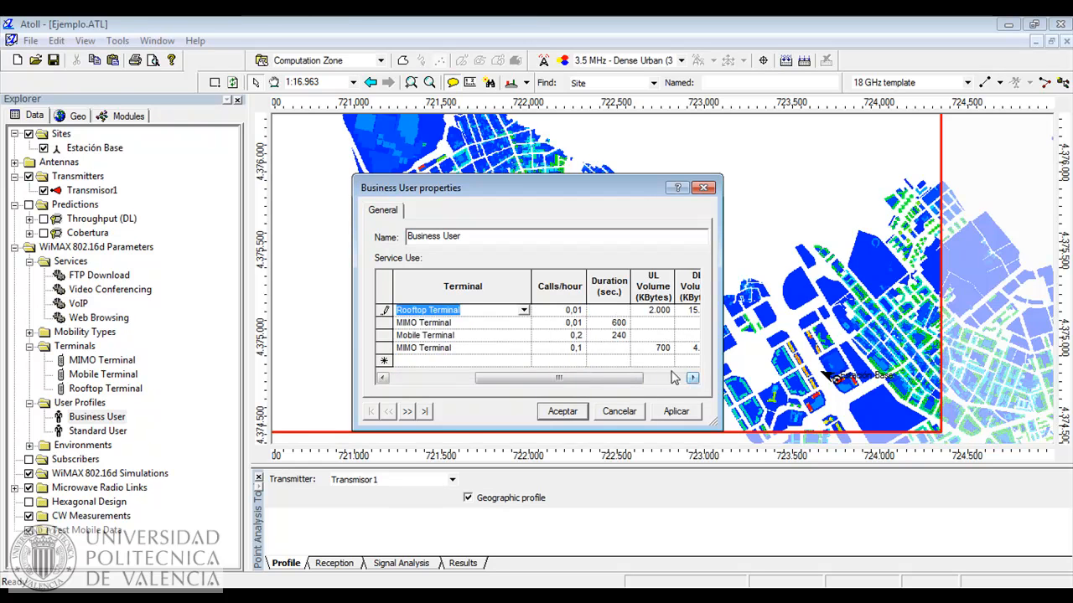
click(577, 310)
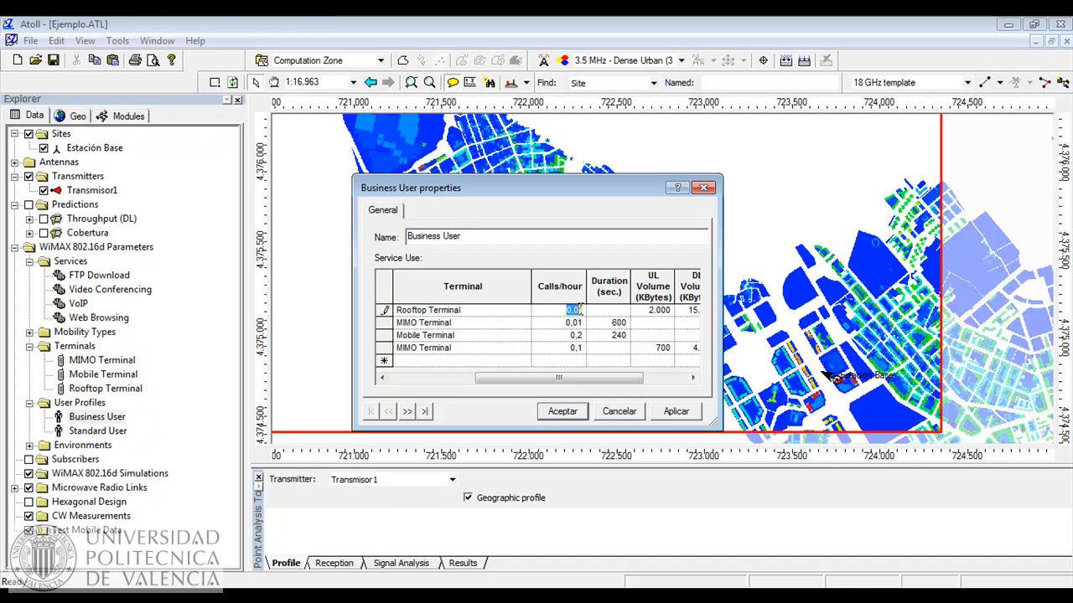
text(1)
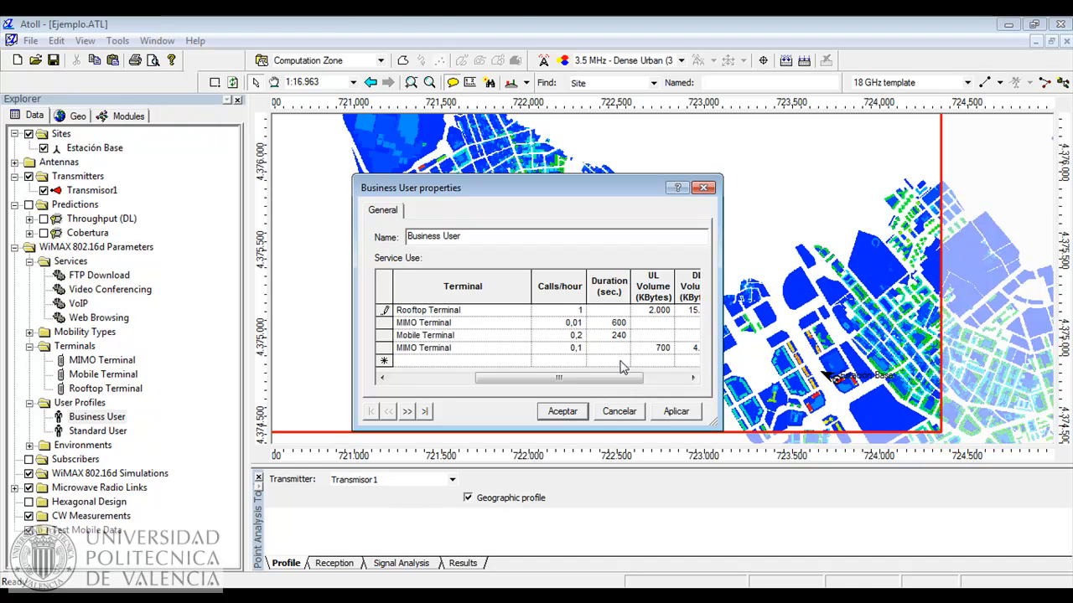
click(676, 412)
click(562, 411)
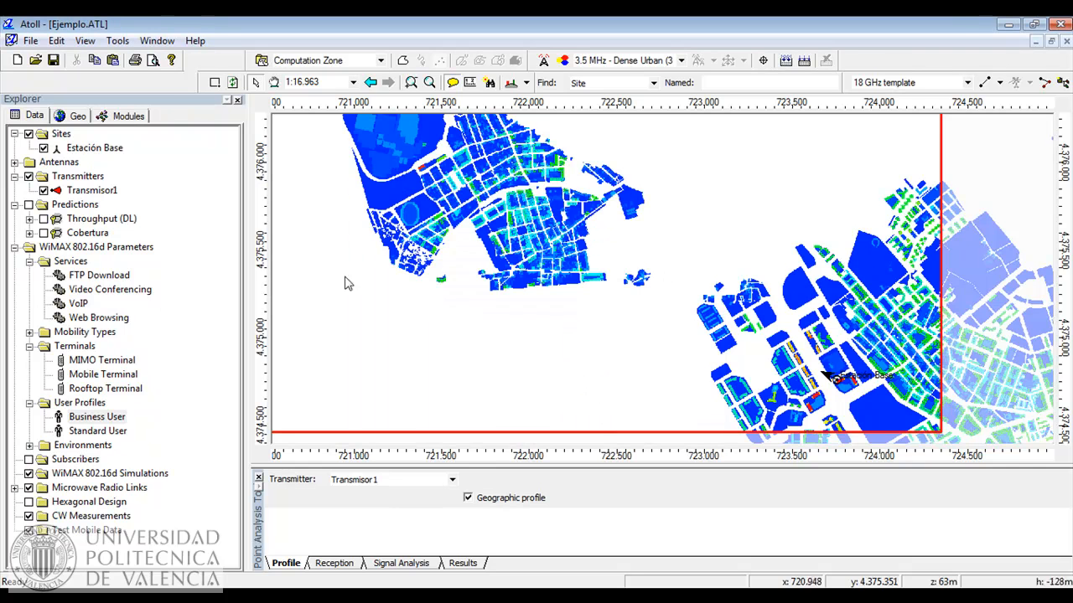
Step: Create a new subscriber list named Clientes
click(274, 84)
drag(334, 151, 441, 210)
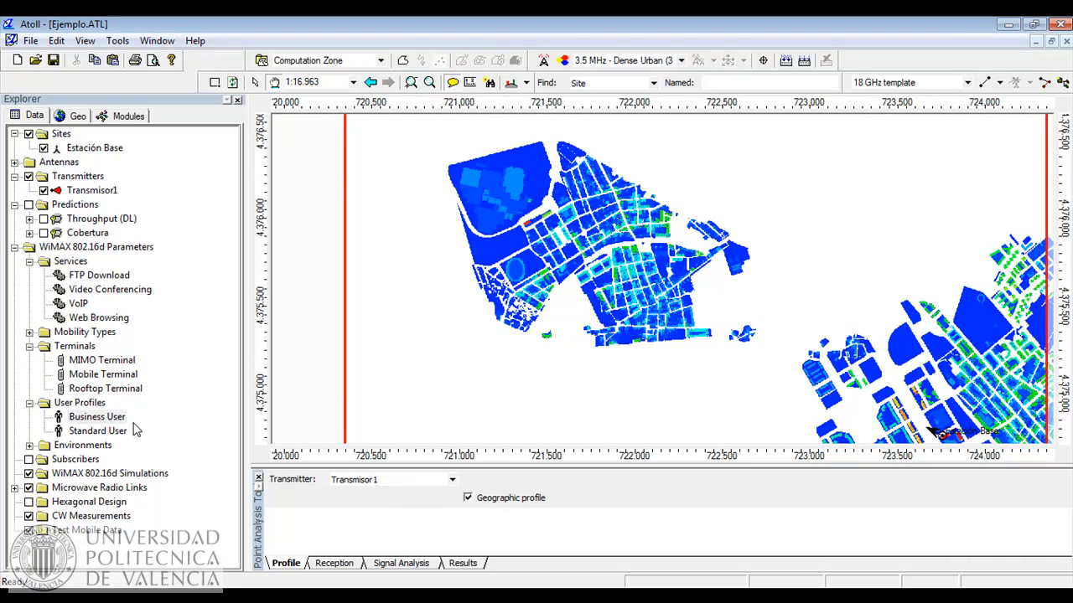
right_click(83, 465)
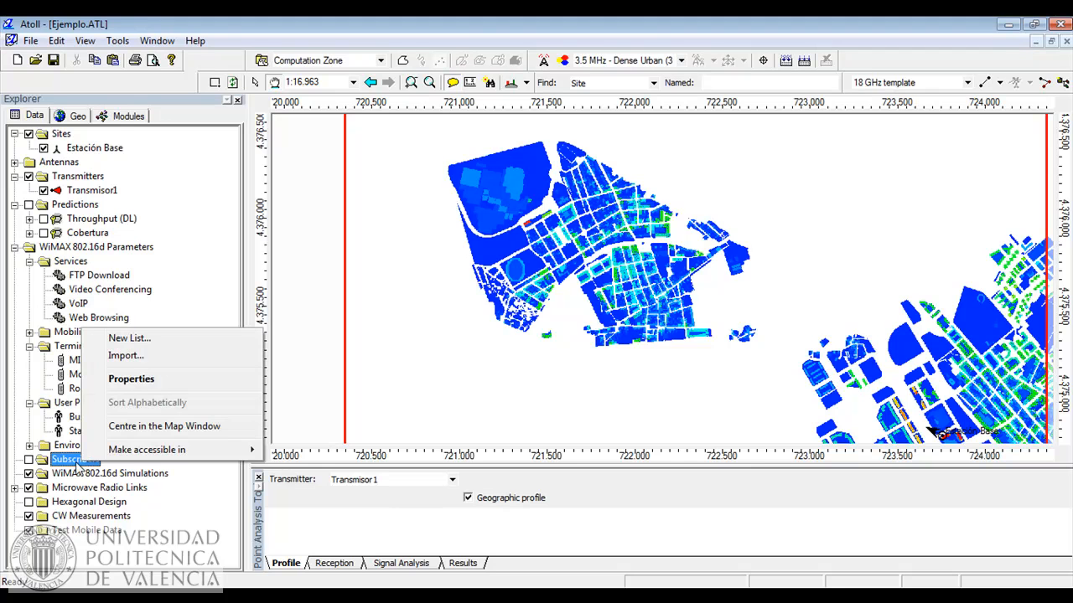
click(130, 338)
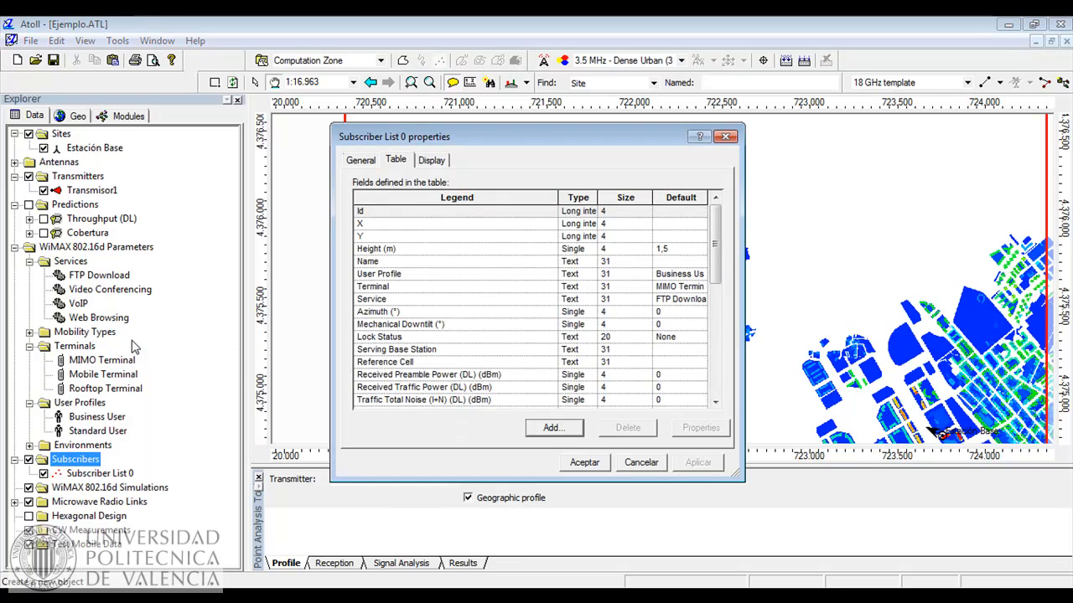
click(366, 160)
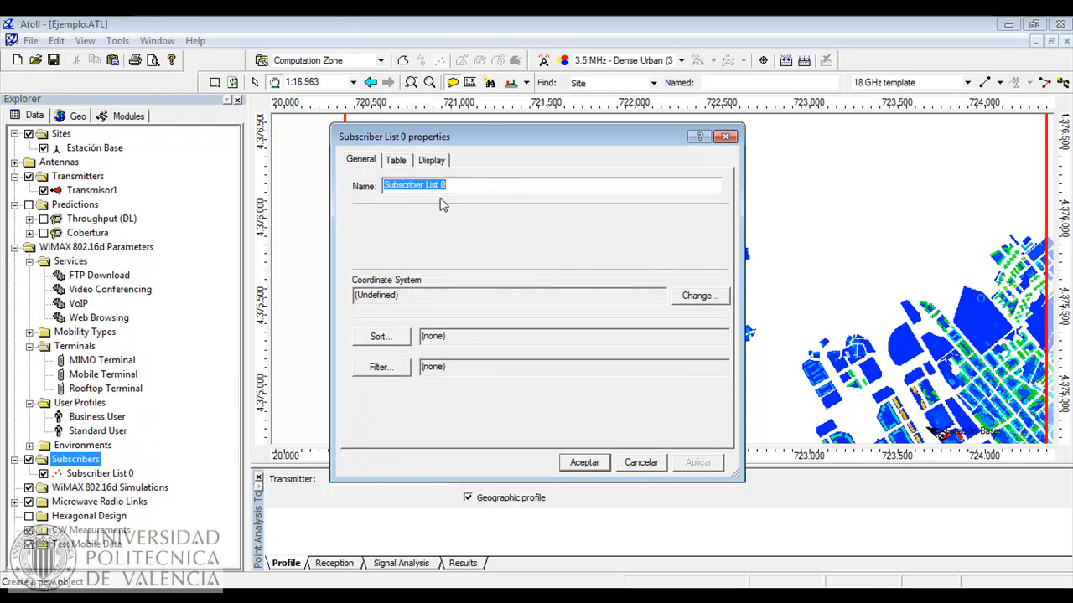
text(Clientes)
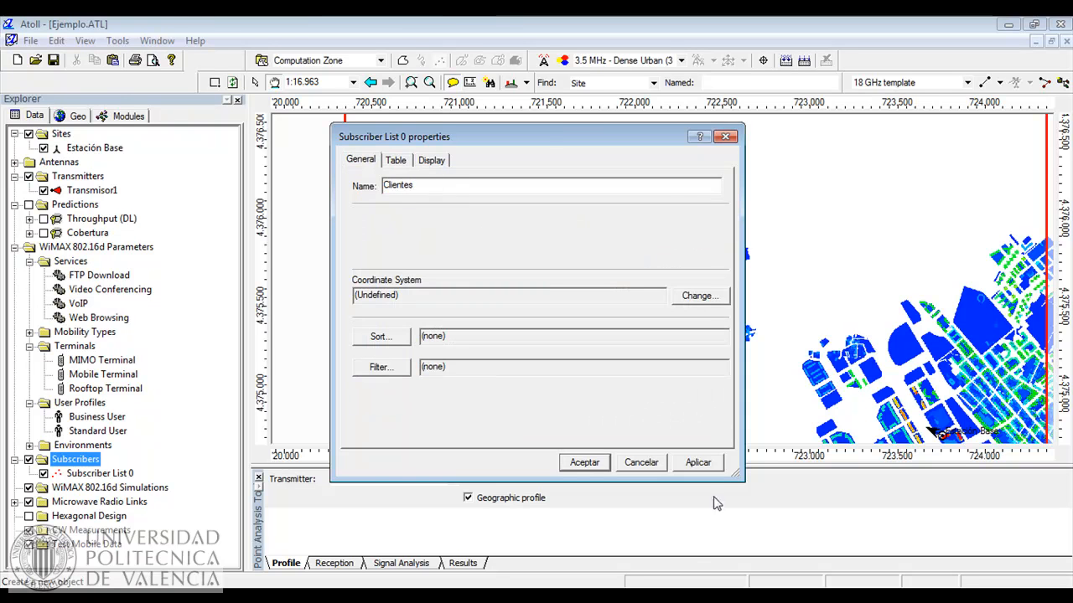
click(699, 462)
click(607, 463)
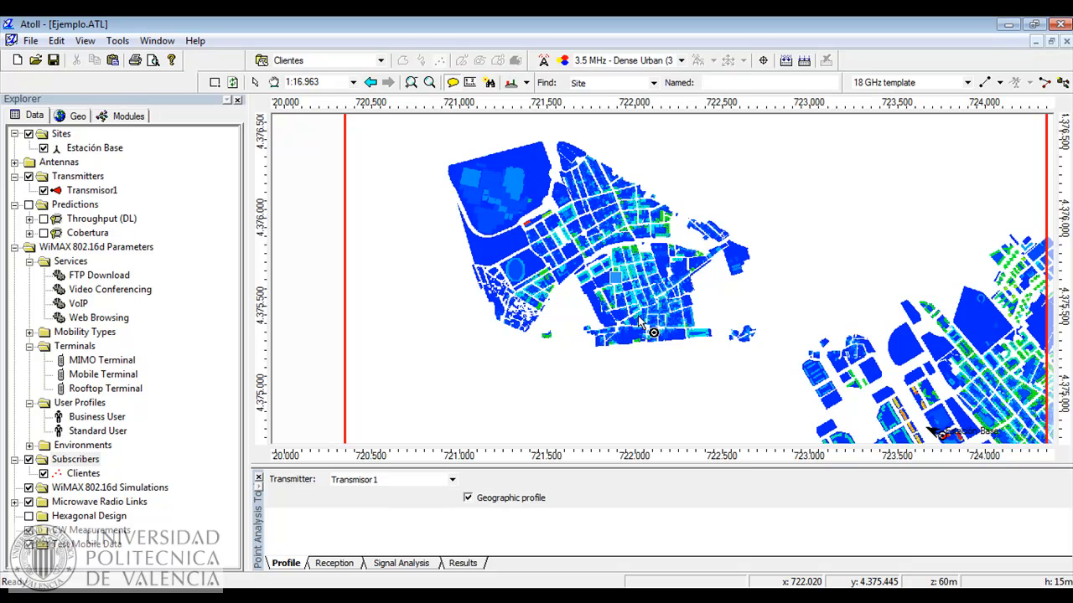
Step: Place ten Clientes subscribers at scattered points across the urban district northwest of the base station
click(667, 228)
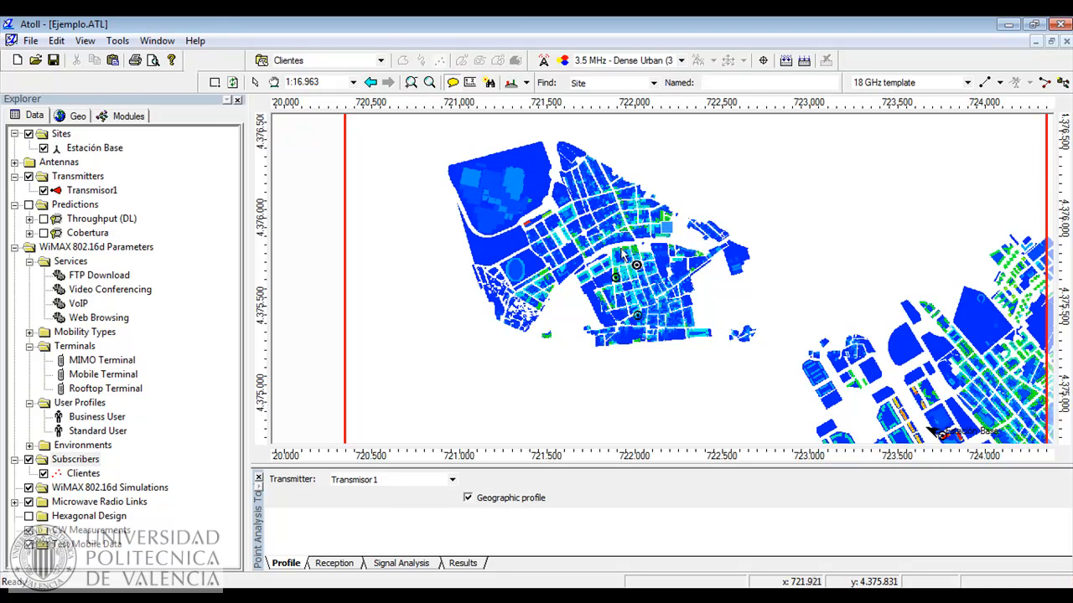
click(546, 216)
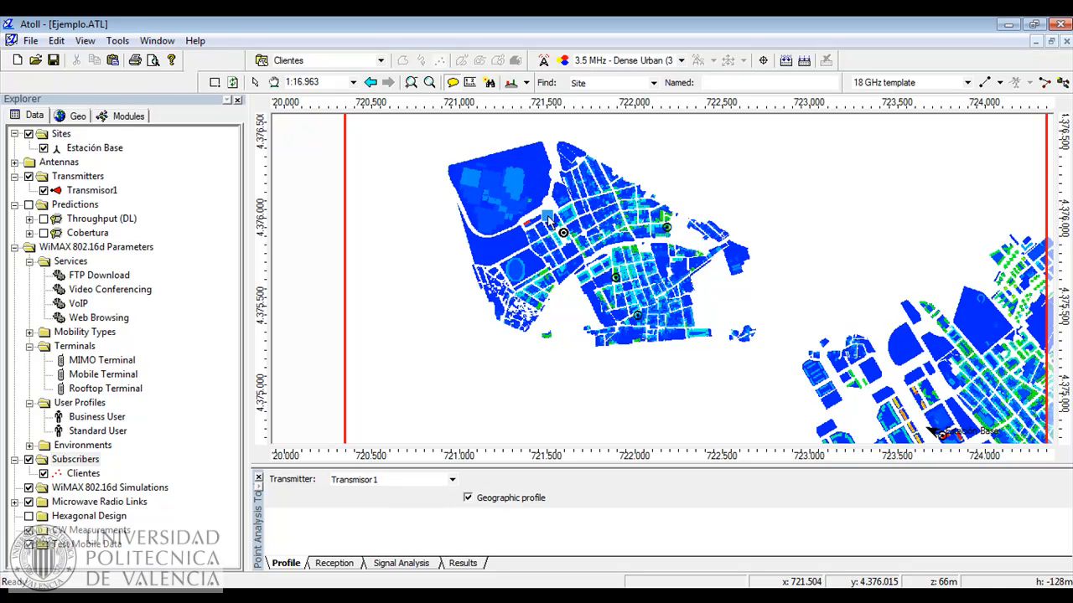
click(538, 302)
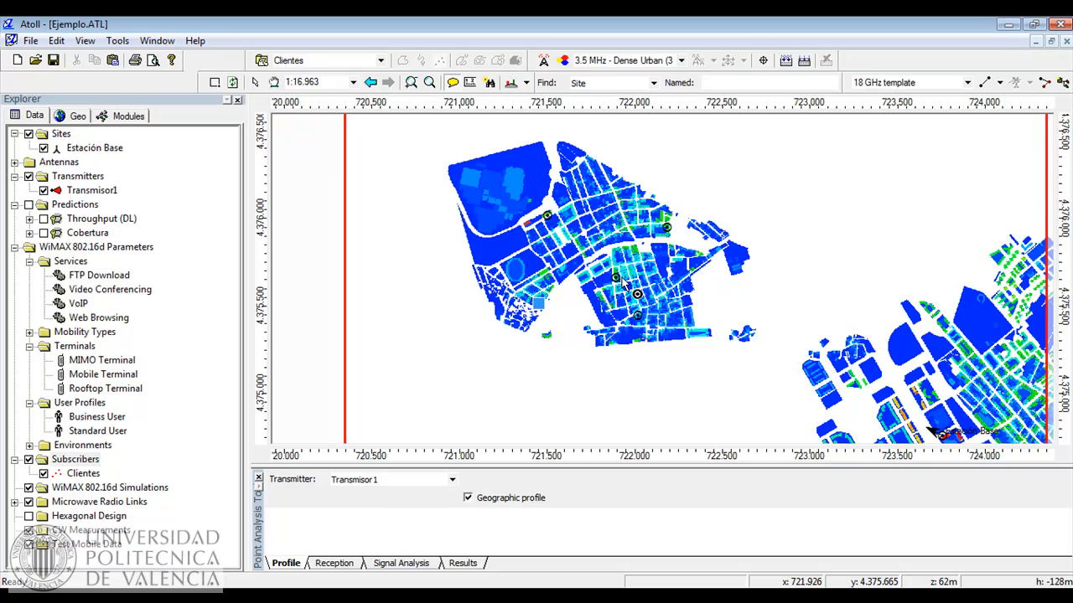
click(695, 329)
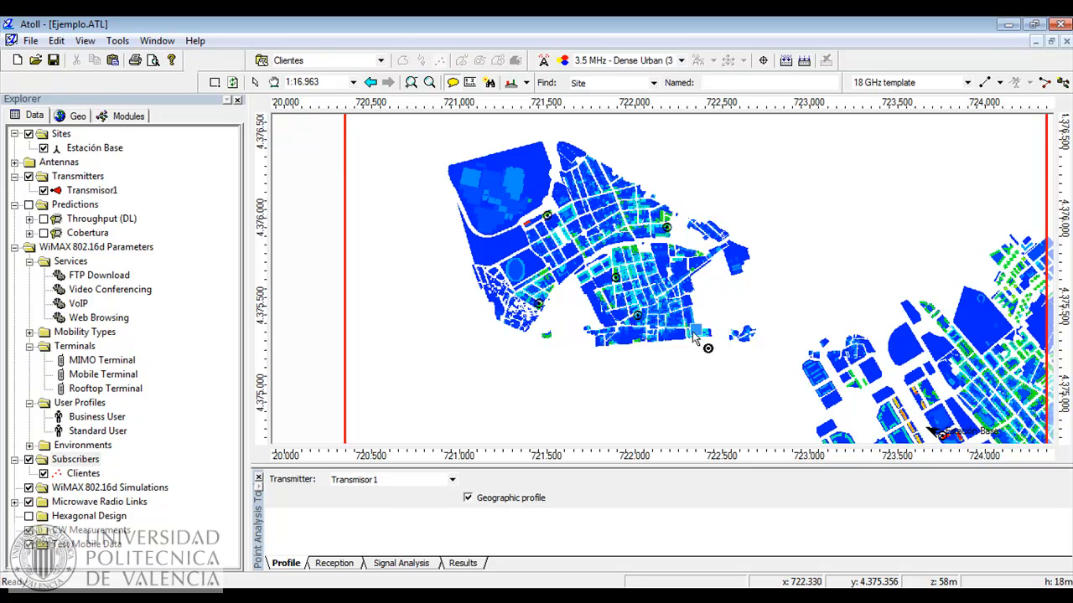
click(676, 259)
click(546, 271)
click(577, 241)
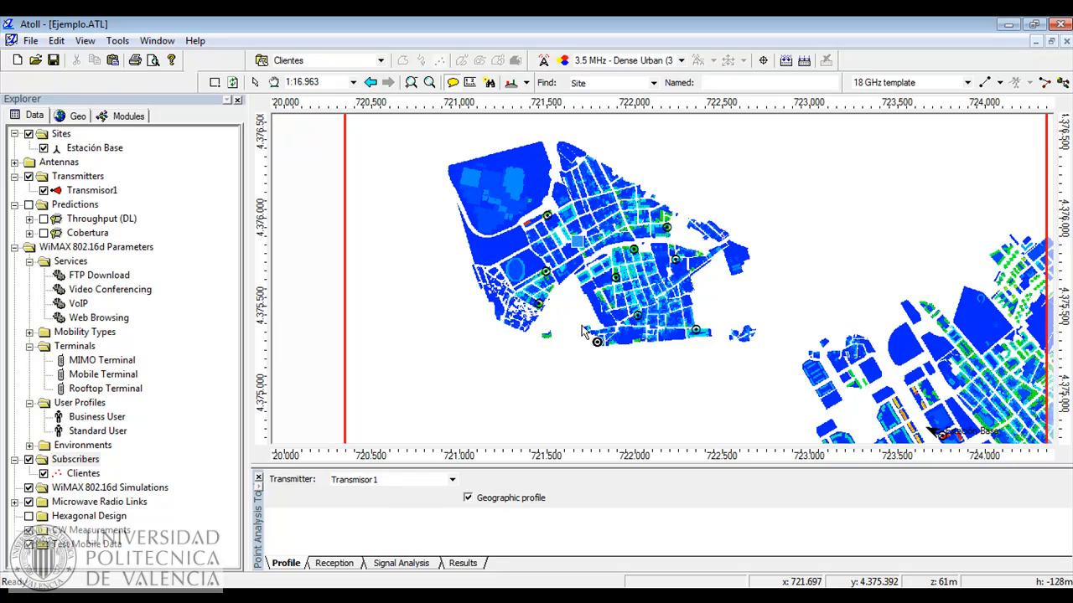
Step: Open the Clientes subscriber table and set the height of all ten subscribers to 20 m
double_click(86, 475)
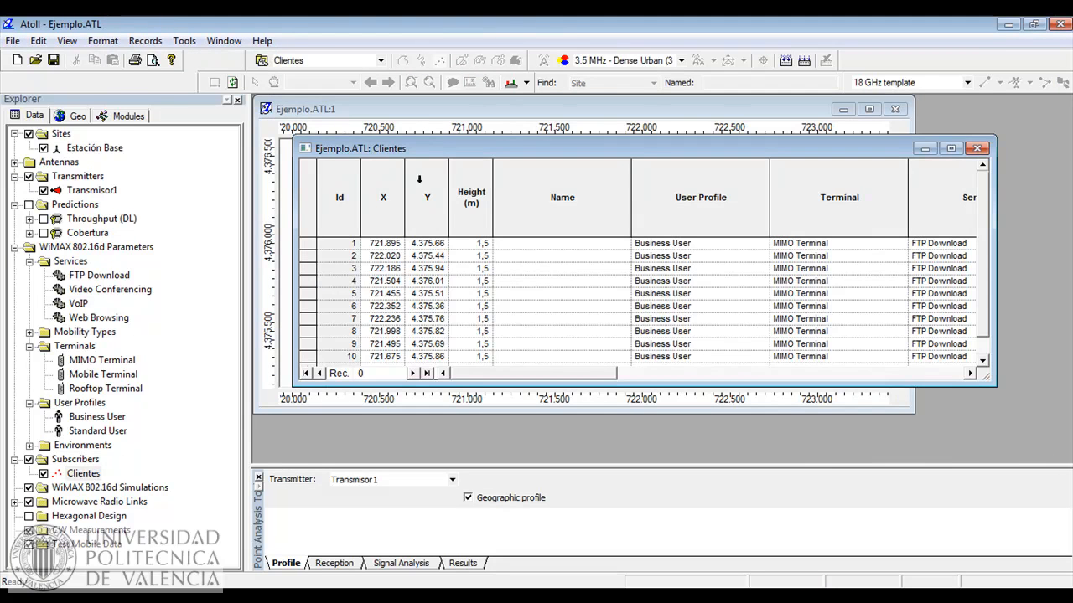
double_click(450, 151)
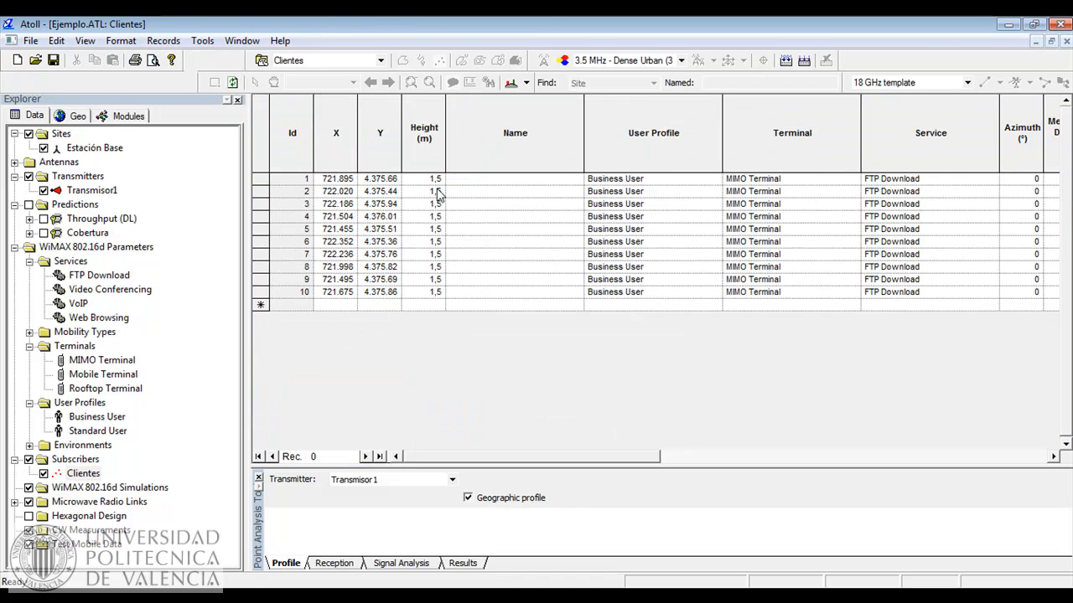
click(436, 178)
drag(432, 178, 440, 181)
text(20)
key(Down)
text(20)
key(Down)
text(20)
key(Down)
text(20)
key(Down)
text(20)
key(Down)
text(20)
key(Down)
text(20)
key(Down)
text(20)
key(Down)
text(20)
key(Down)
text(20)
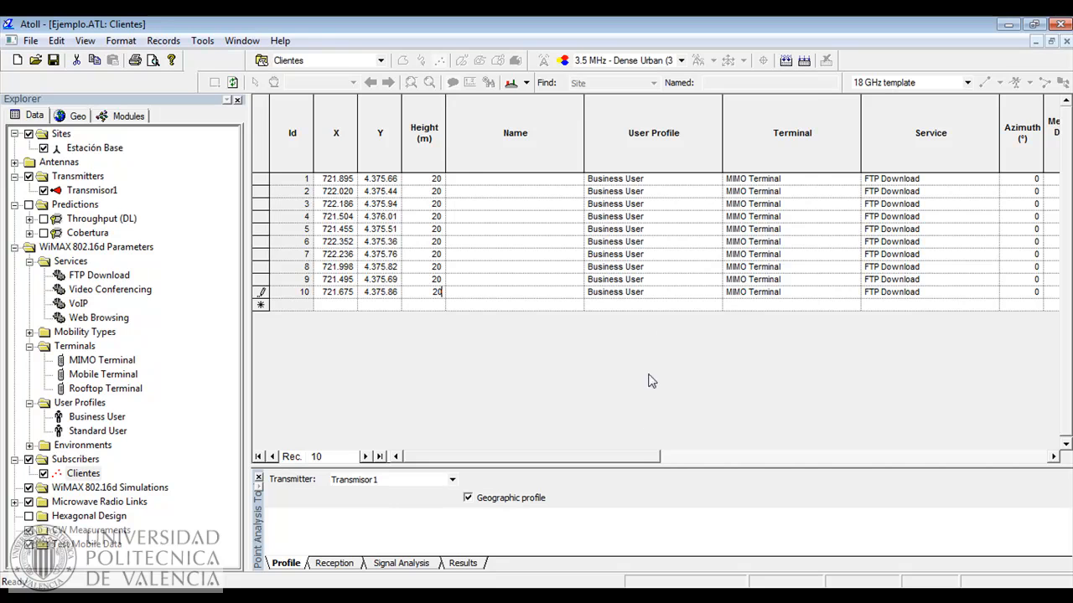
Step: Assign the Rooftop Terminal to all ten subscribers in the Clientes table, and close the table
drag(637, 456, 702, 463)
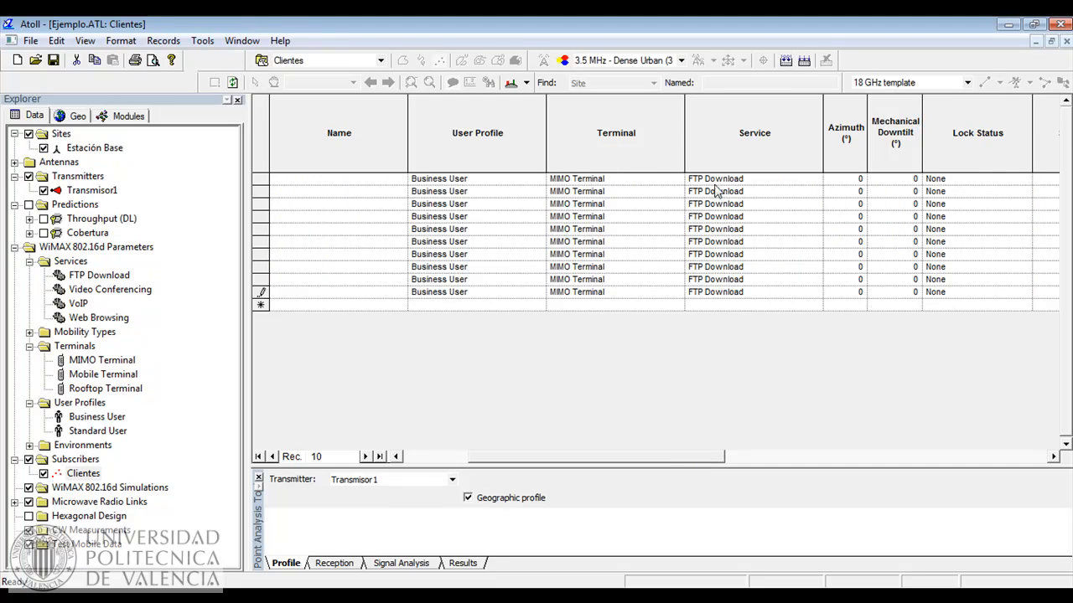
click(628, 184)
click(677, 179)
click(635, 224)
click(640, 194)
click(677, 192)
click(635, 237)
click(651, 206)
click(677, 205)
click(608, 249)
click(623, 217)
click(677, 216)
click(600, 261)
click(612, 231)
click(677, 229)
click(589, 274)
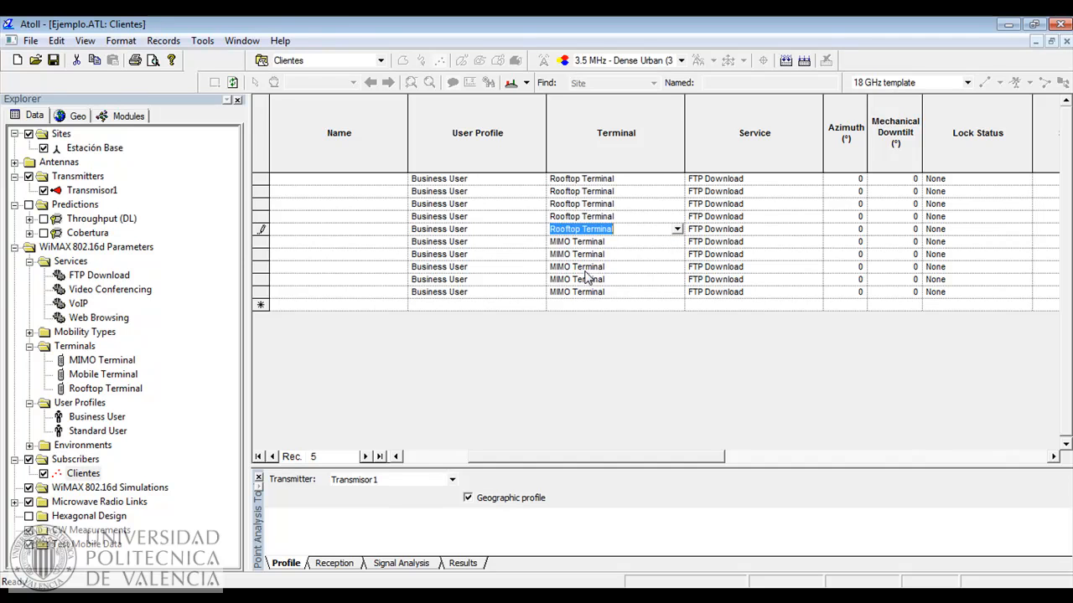
click(600, 243)
click(677, 241)
click(587, 285)
click(592, 253)
click(677, 254)
click(587, 299)
click(592, 266)
click(677, 266)
click(590, 312)
click(593, 279)
click(677, 279)
click(619, 325)
click(627, 292)
click(677, 292)
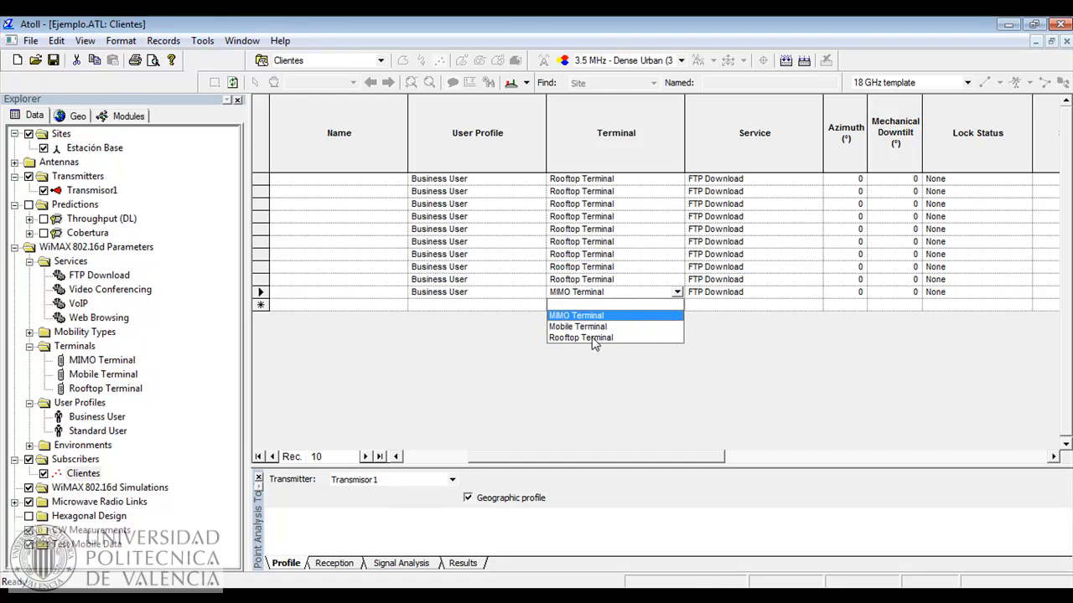
click(593, 338)
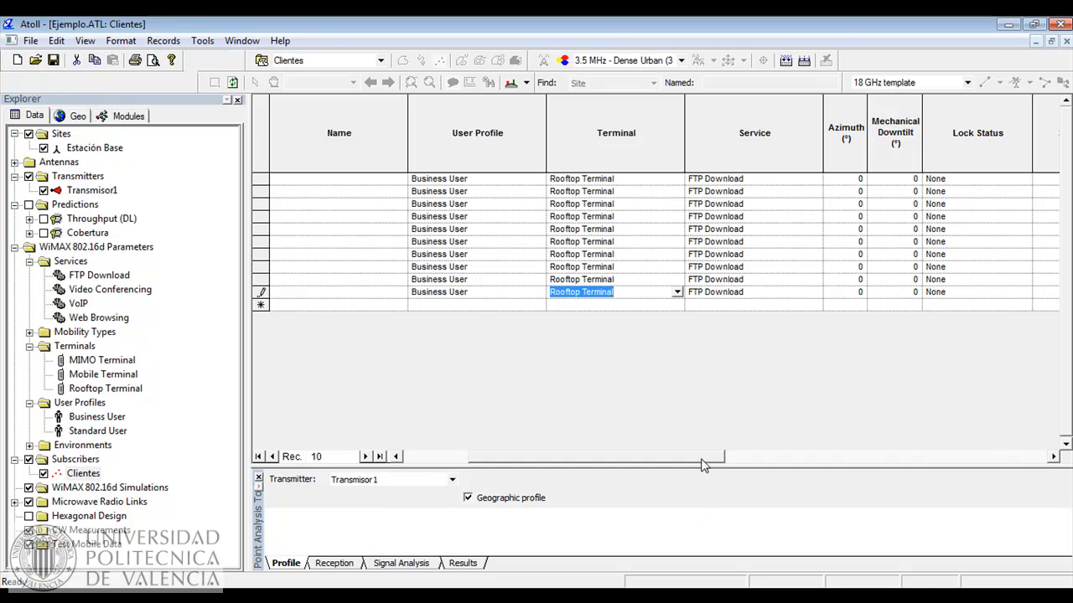
drag(703, 463, 725, 460)
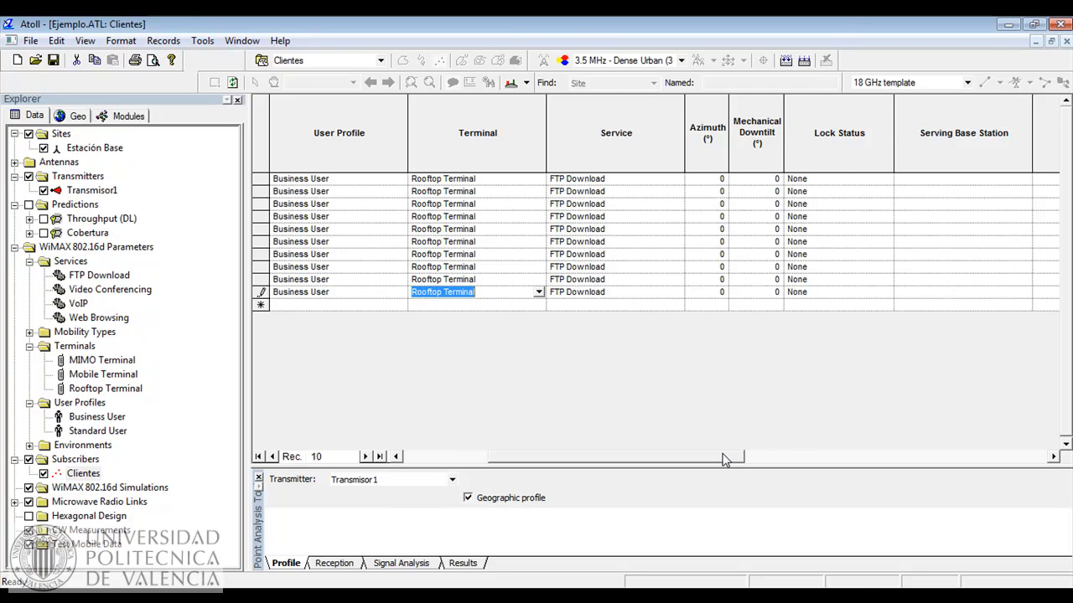
drag(725, 460, 559, 472)
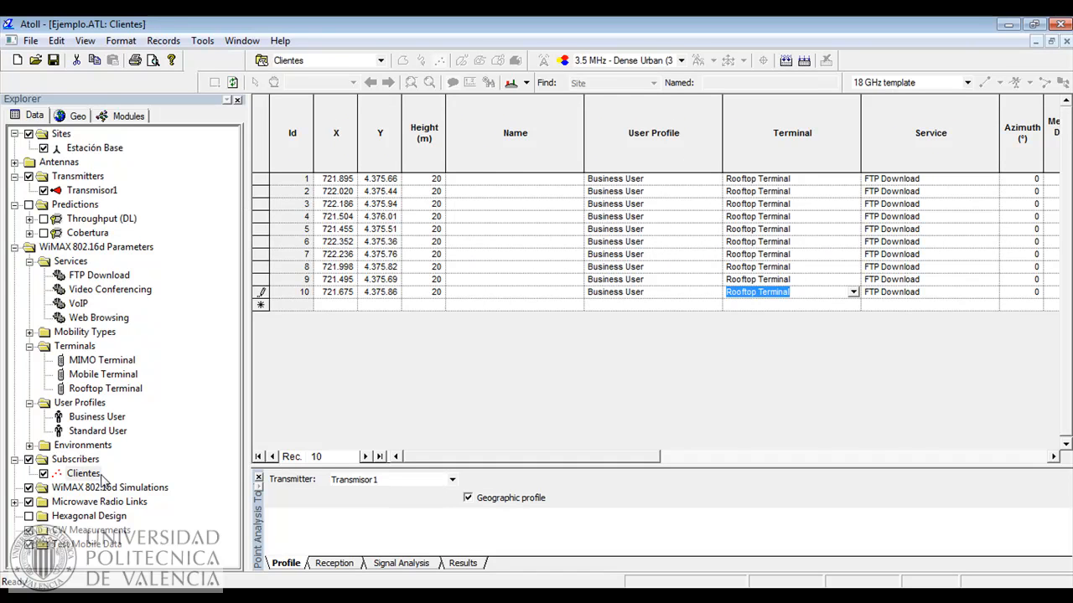
click(1064, 41)
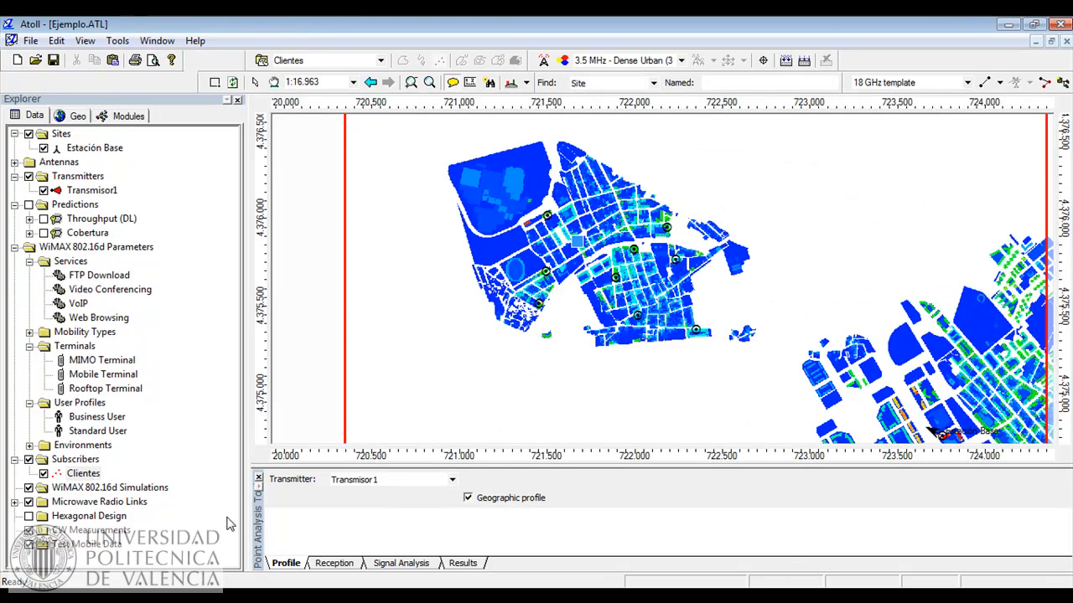
Step: Run the Automatic Server Allocation calculation for the Clientes subscriber list
right_click(72, 476)
mouse_move(172, 419)
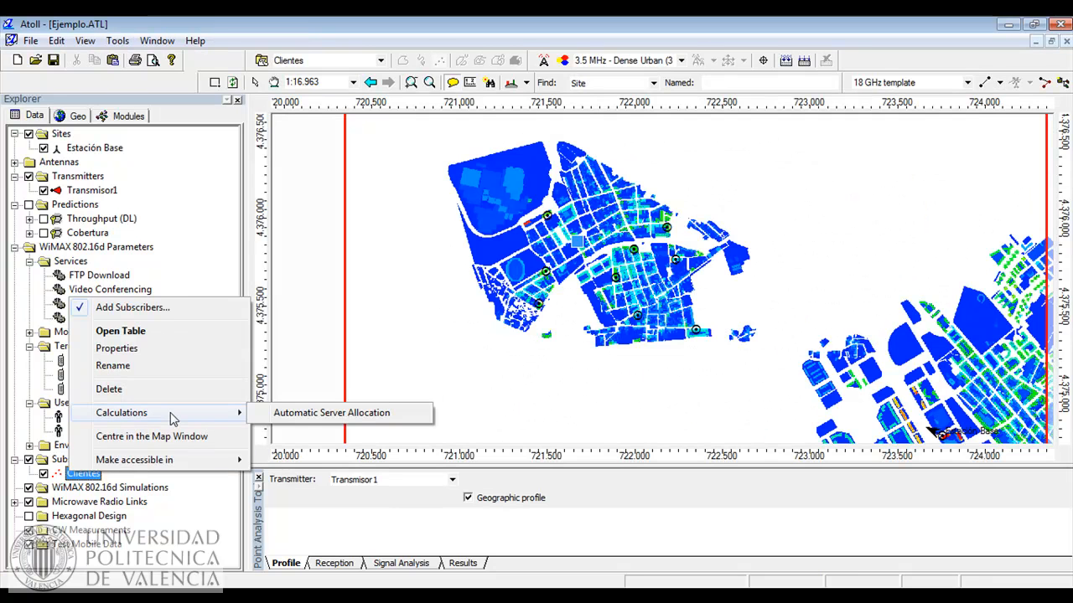
click(317, 415)
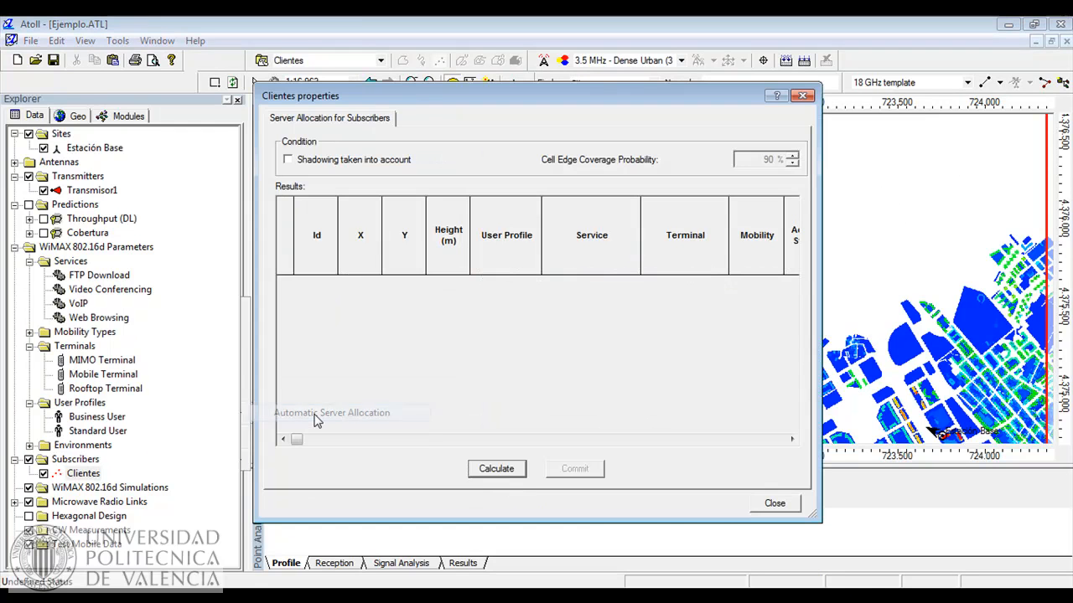
click(497, 470)
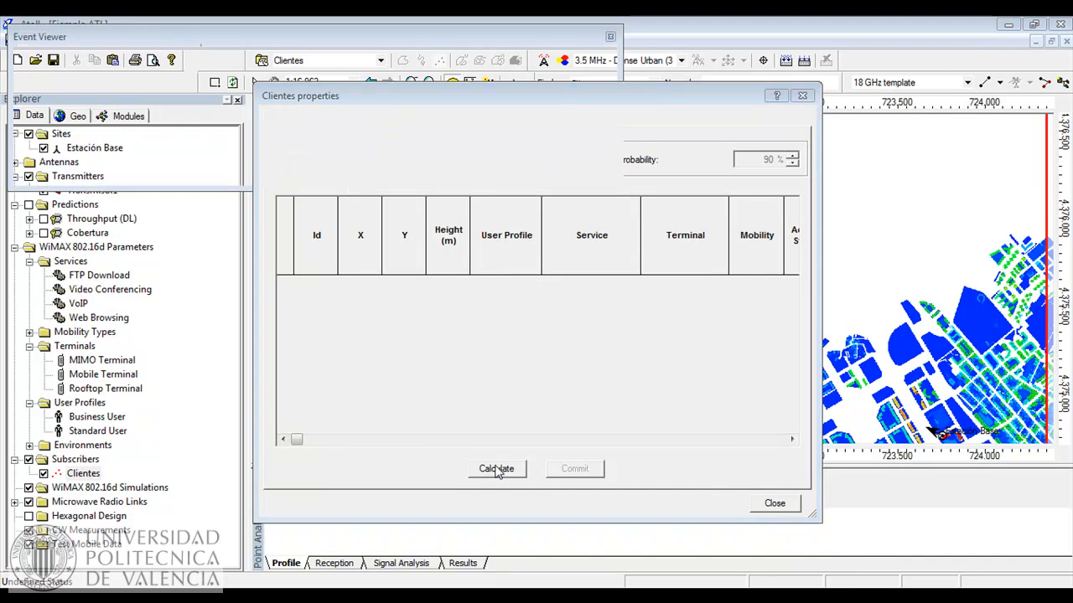
click(576, 430)
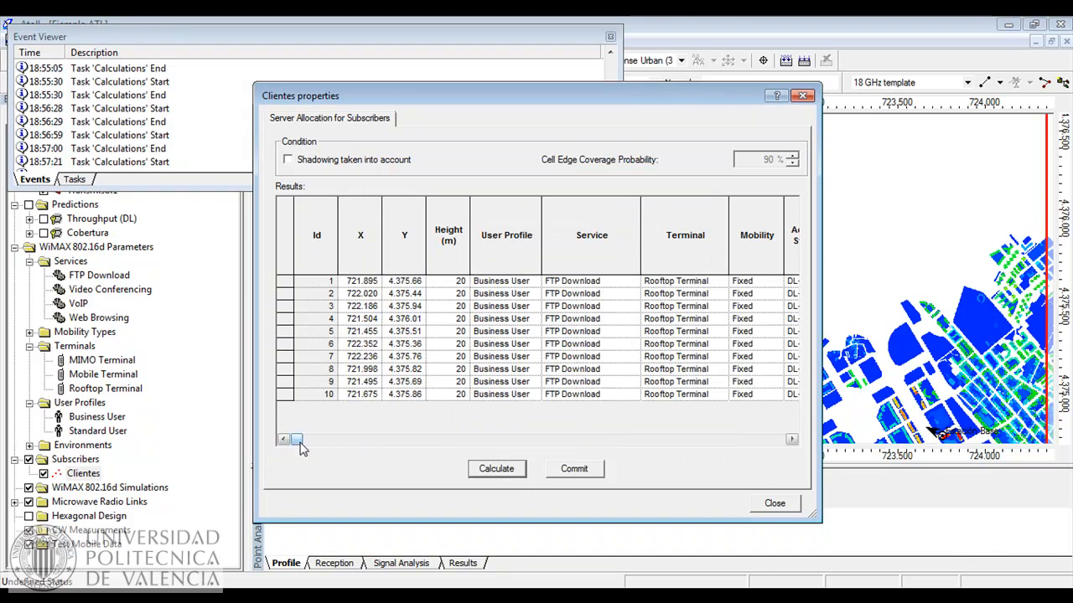
Step: Review the allocation results for serving base station, received power, C/(I+N) and downlink bearer, widening the truncated columns
drag(301, 448, 373, 449)
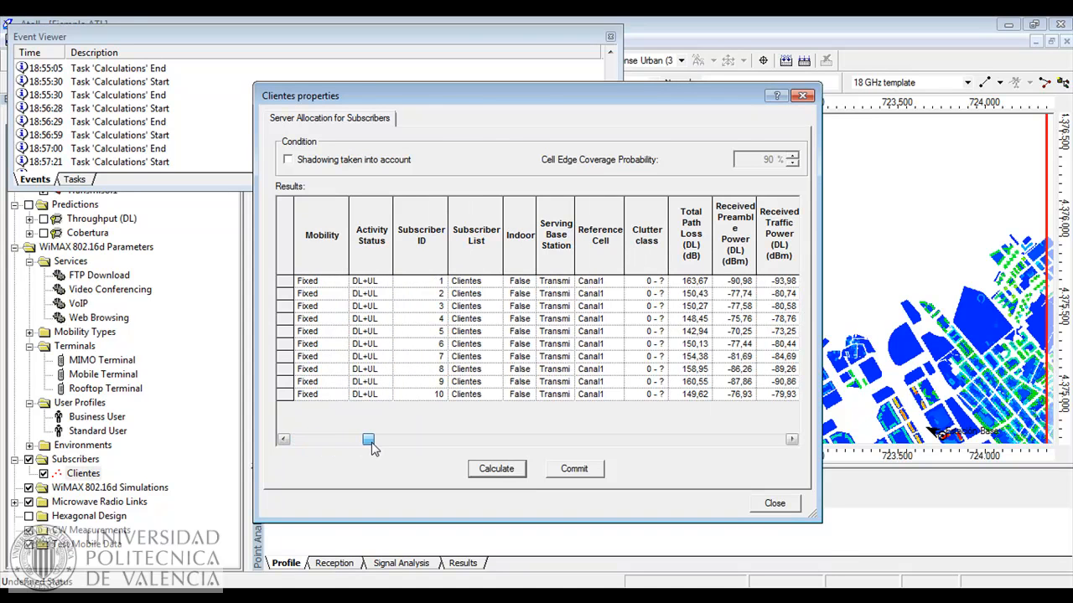
double_click(574, 220)
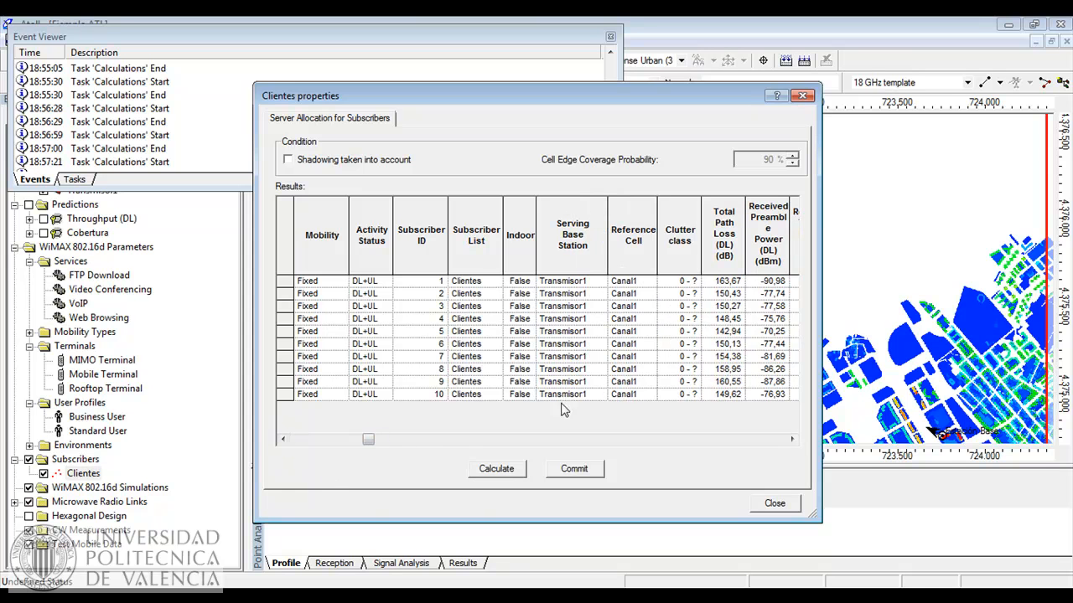
drag(368, 442, 410, 445)
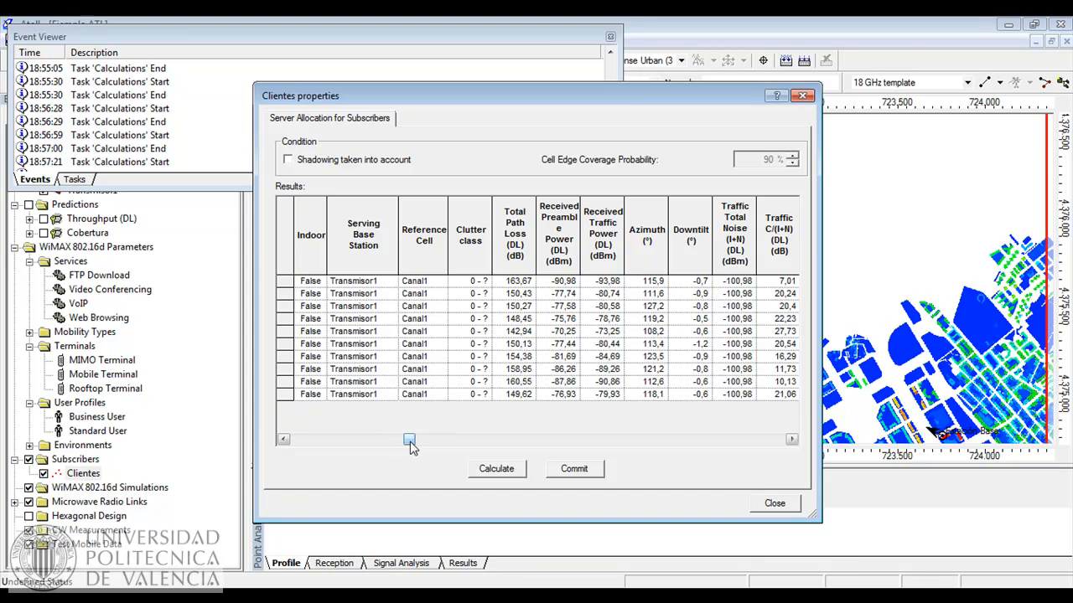
drag(411, 446, 461, 447)
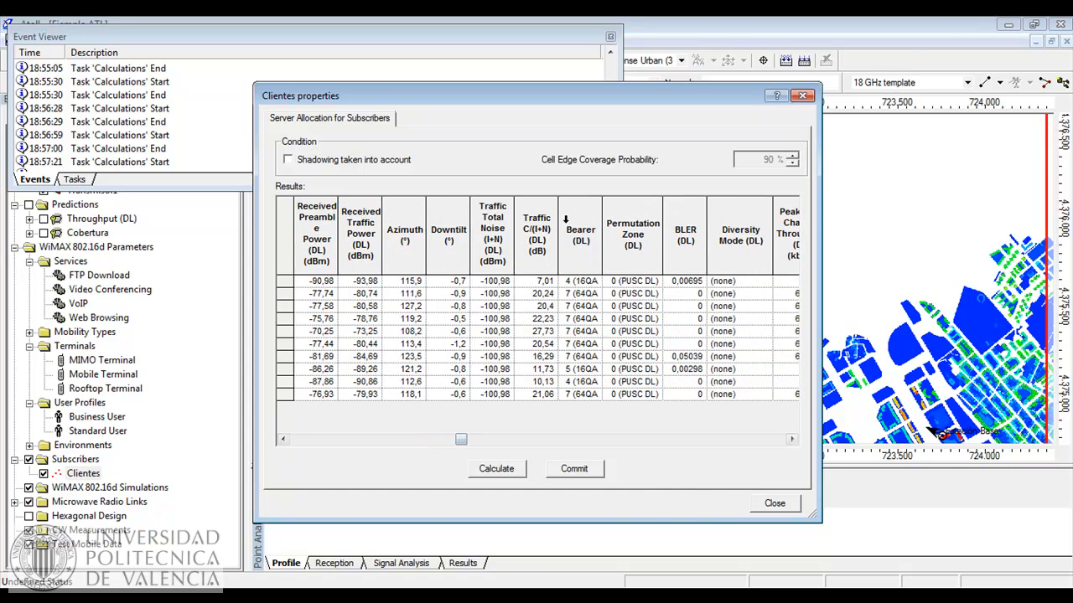
drag(602, 233, 628, 236)
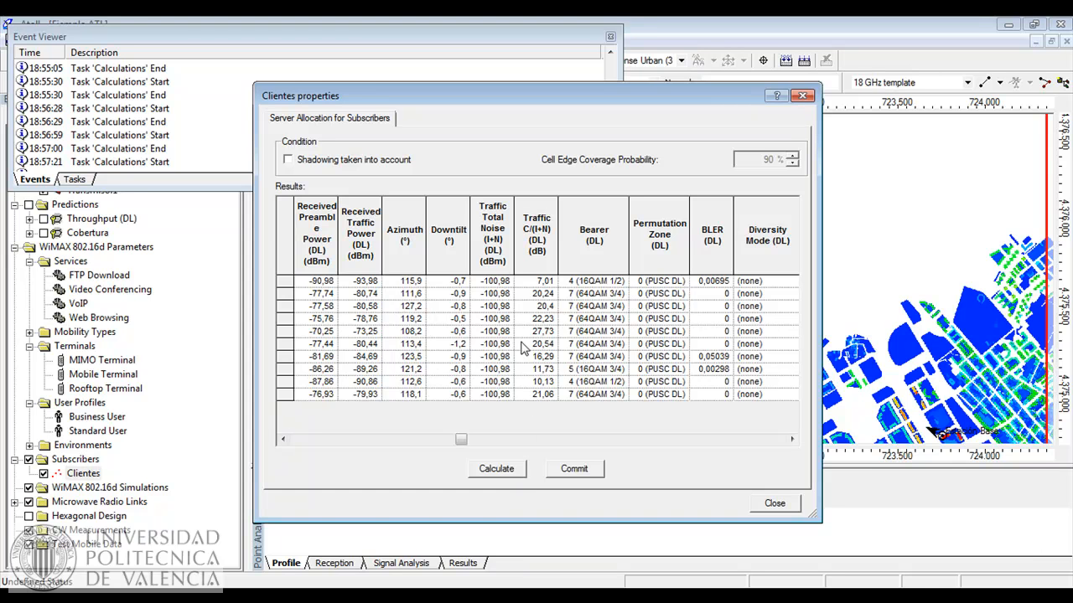
Step: Commit the server allocation results to the Clientes subscribers, and close the results and event log
click(586, 471)
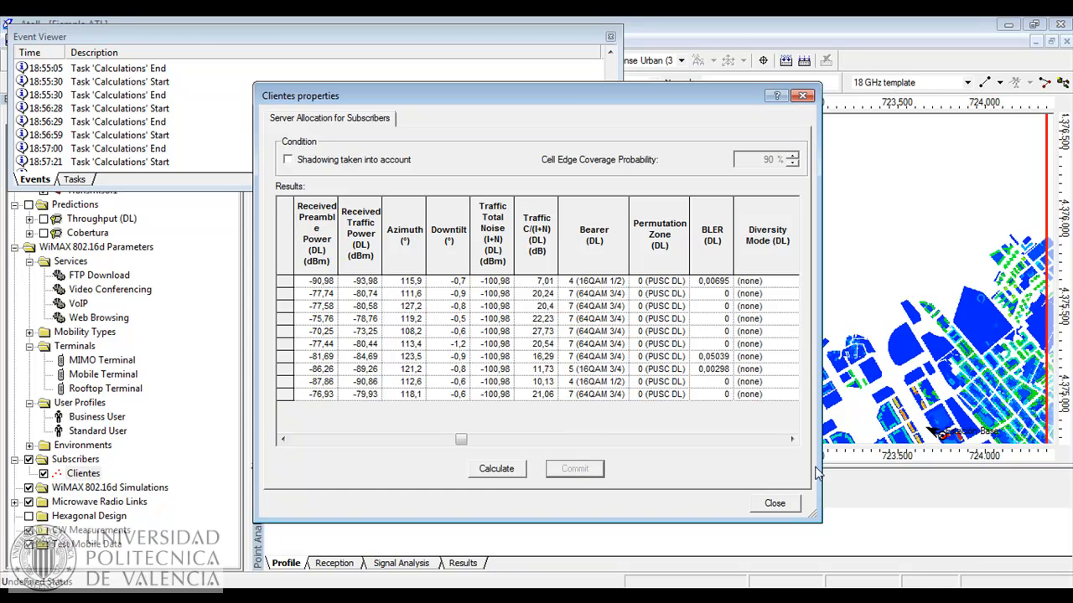
click(784, 504)
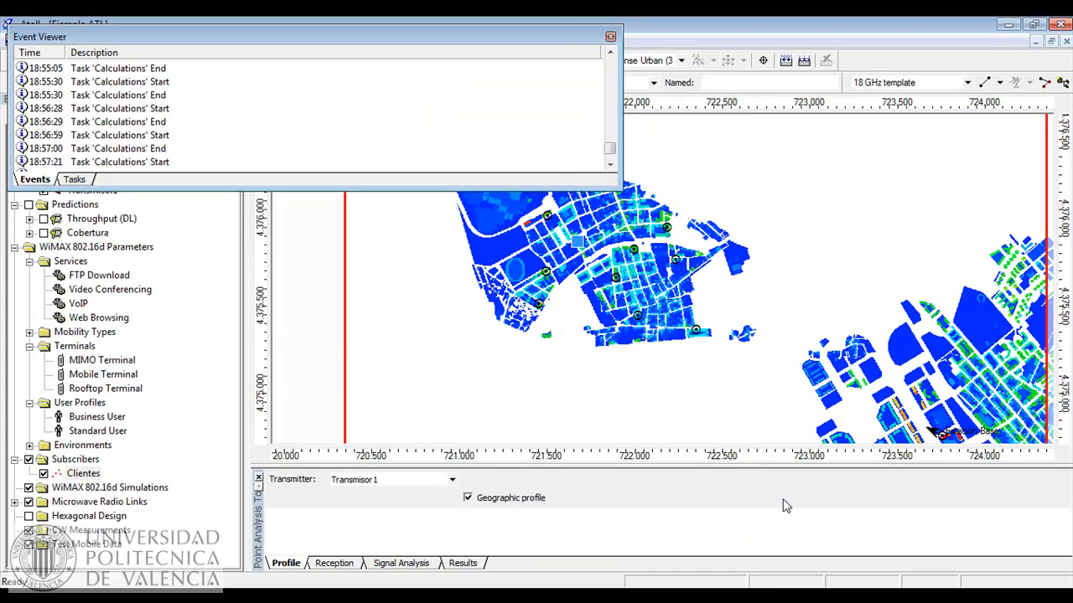
click(610, 37)
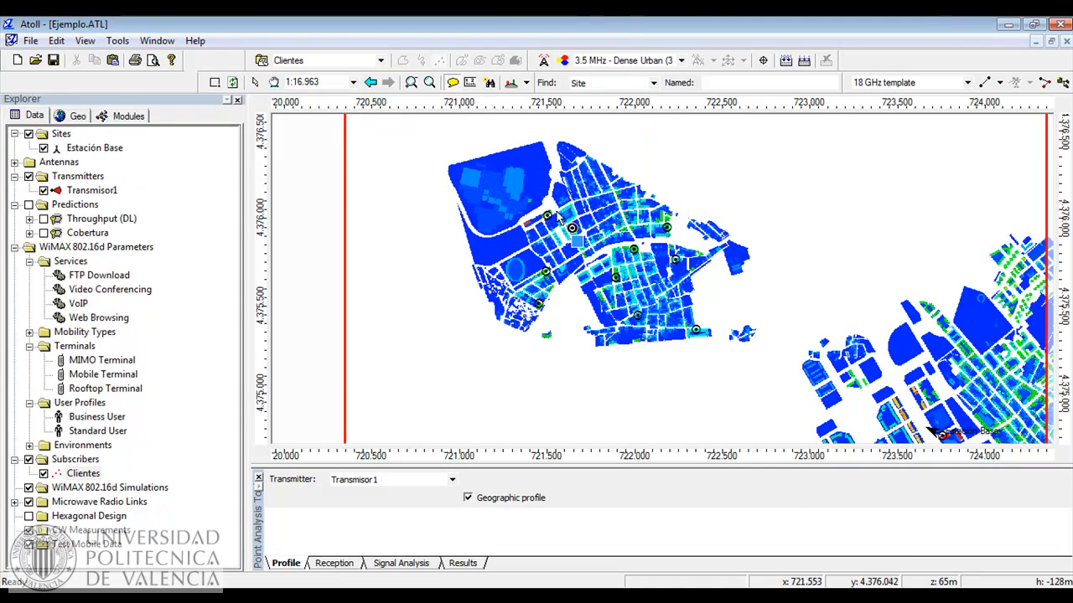
Step: Recalculate the Automatic Server Allocation for Clientes, look through the results, and close them without committing
right_click(87, 475)
mouse_move(223, 427)
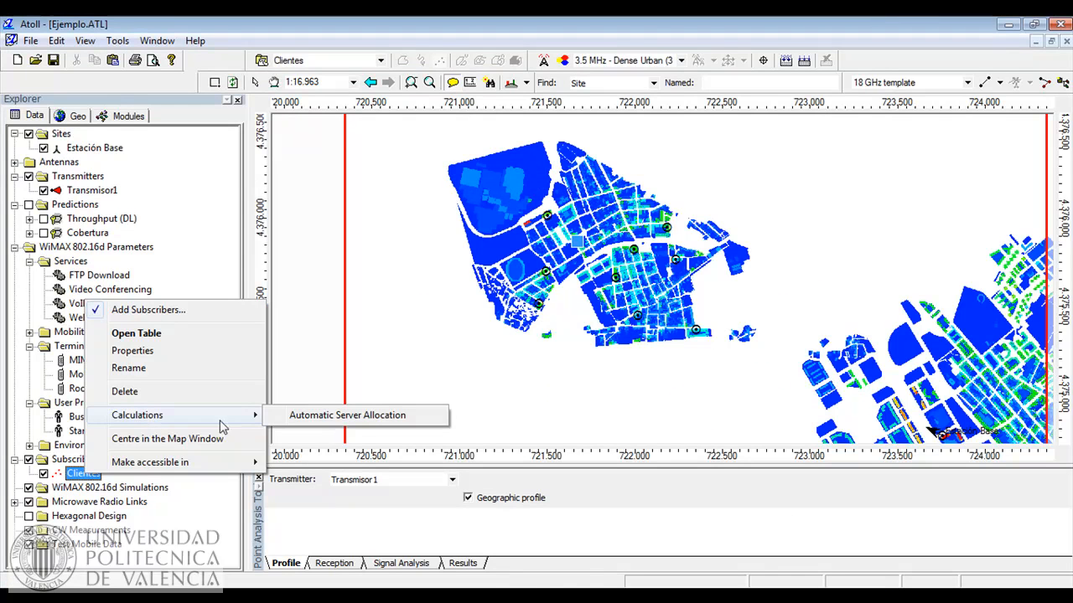
click(345, 419)
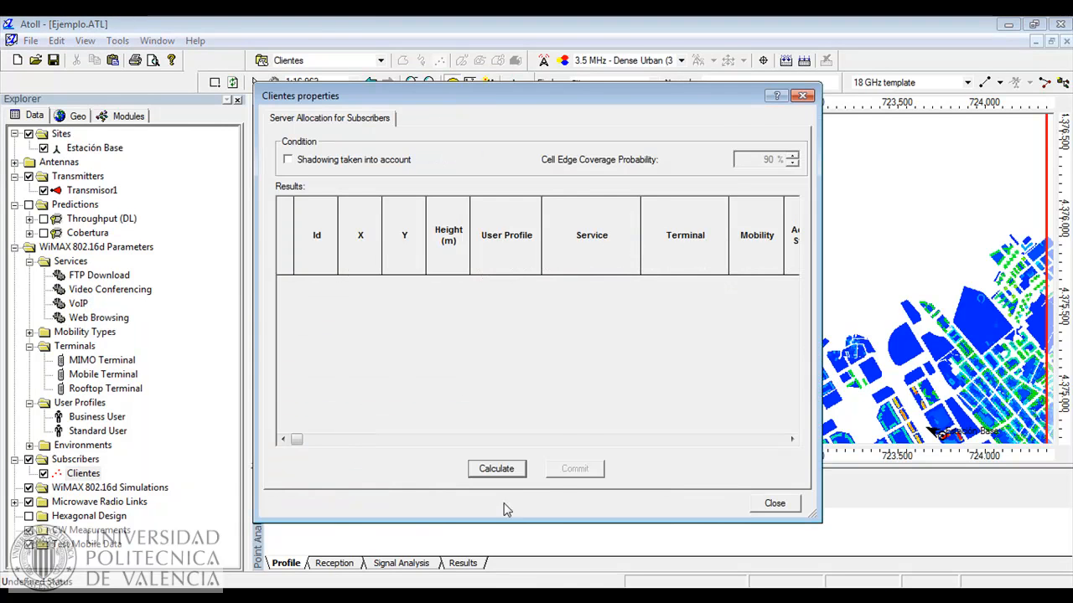
click(508, 471)
click(569, 431)
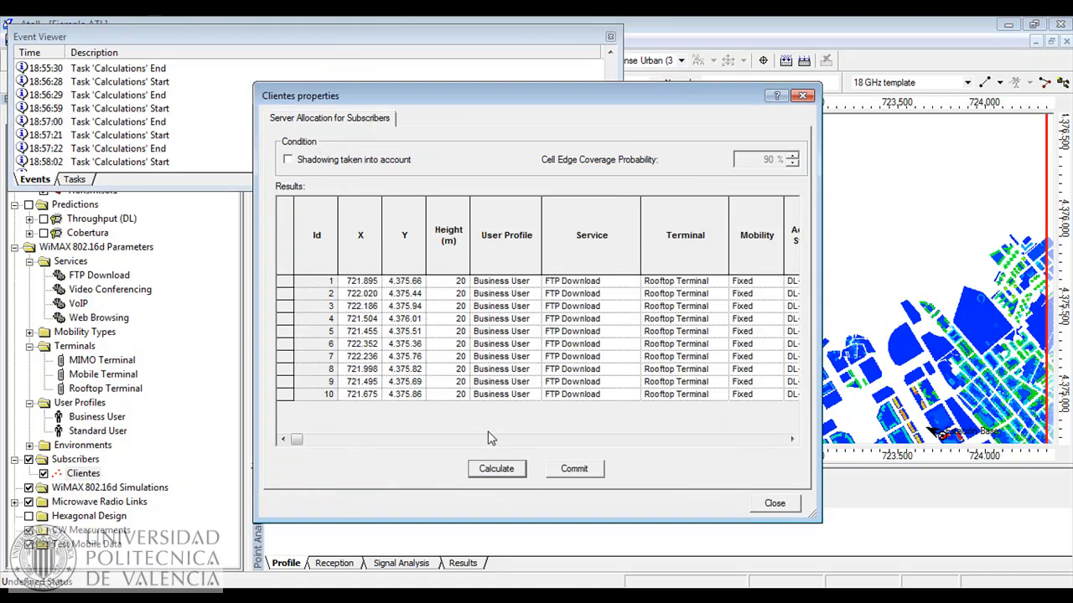
drag(302, 446, 413, 446)
click(774, 503)
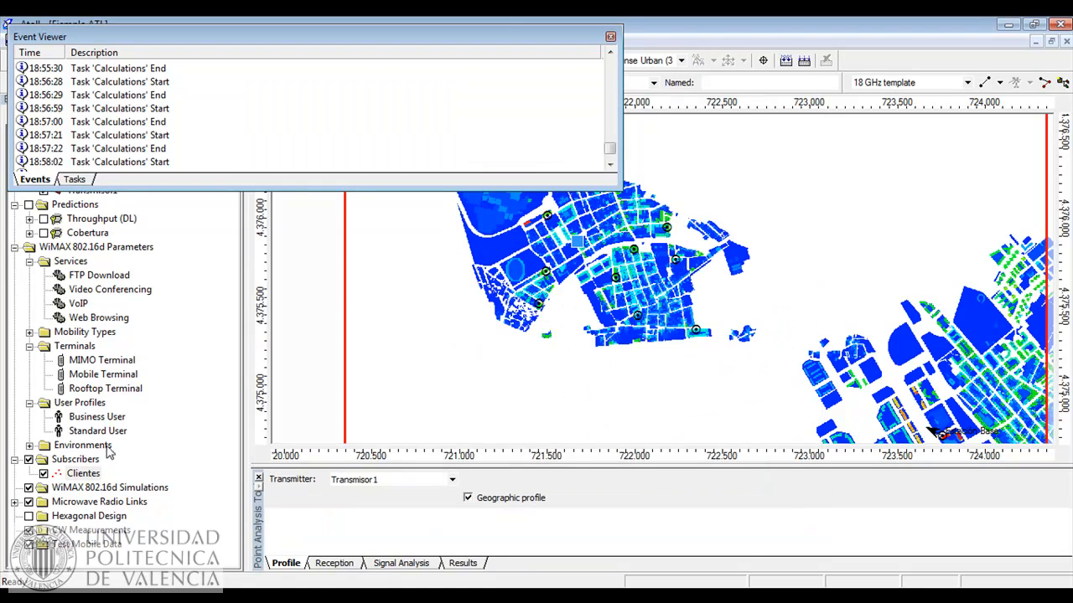
click(610, 36)
Step: Examine the azimuth, downtilt, serving station, bearer and throughput values in the Clientes table, and return to the full map
double_click(83, 475)
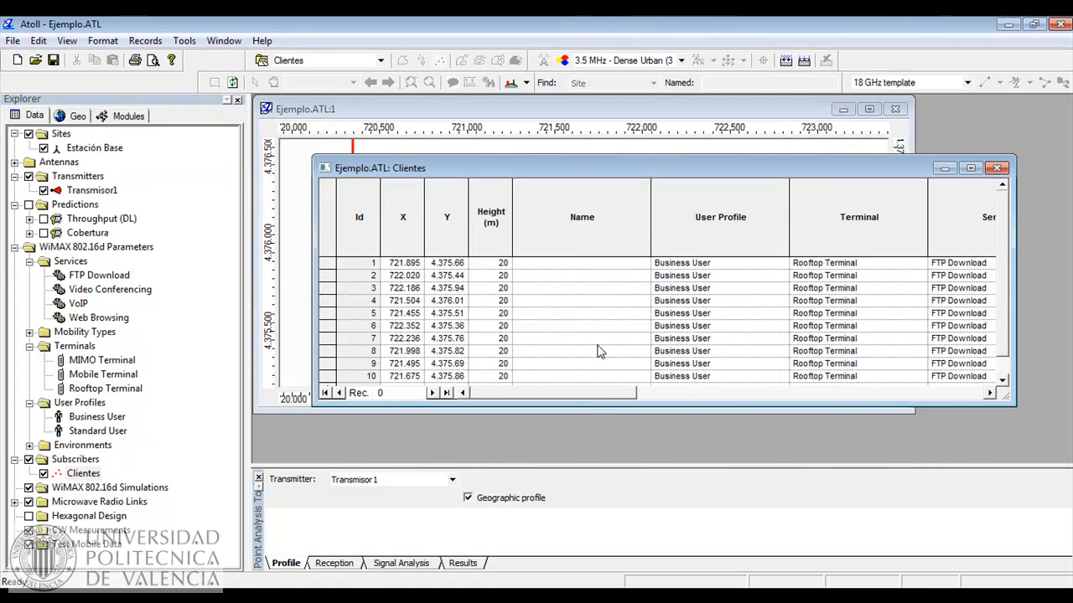
drag(568, 401, 653, 398)
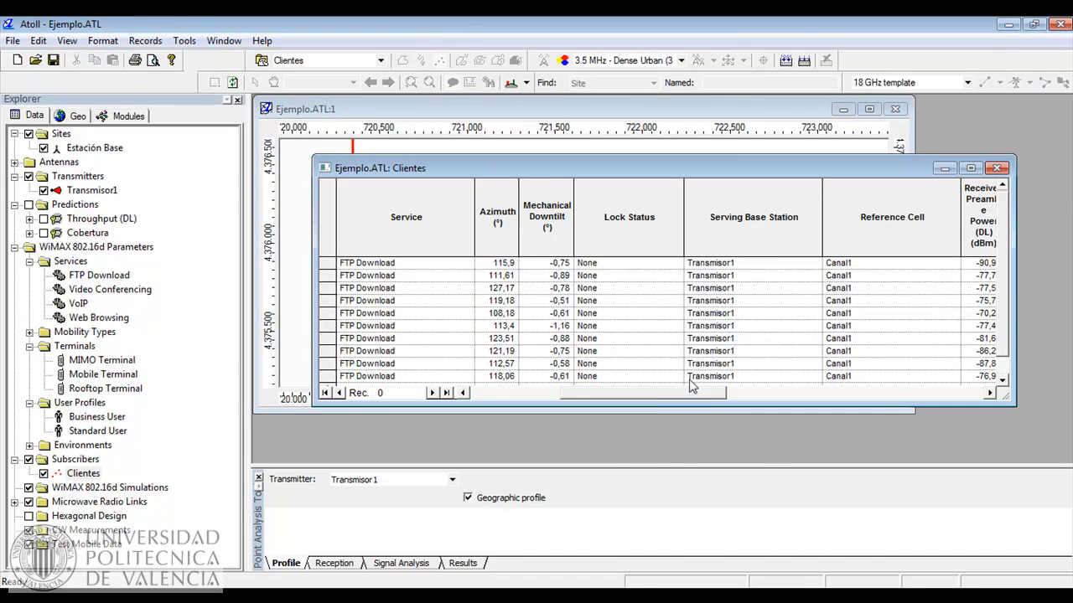
drag(682, 401, 923, 397)
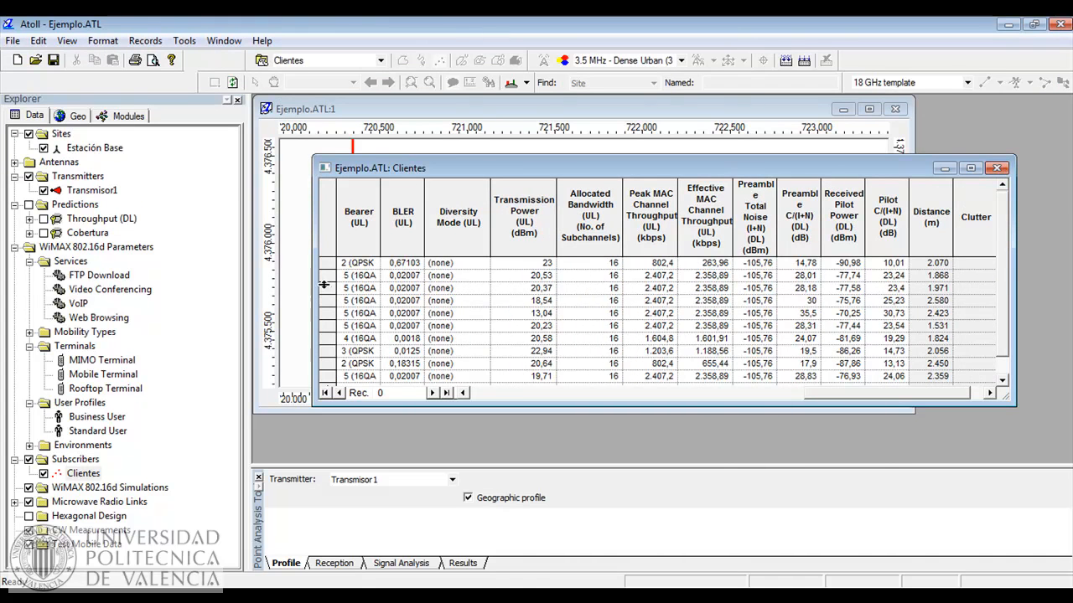
click(499, 400)
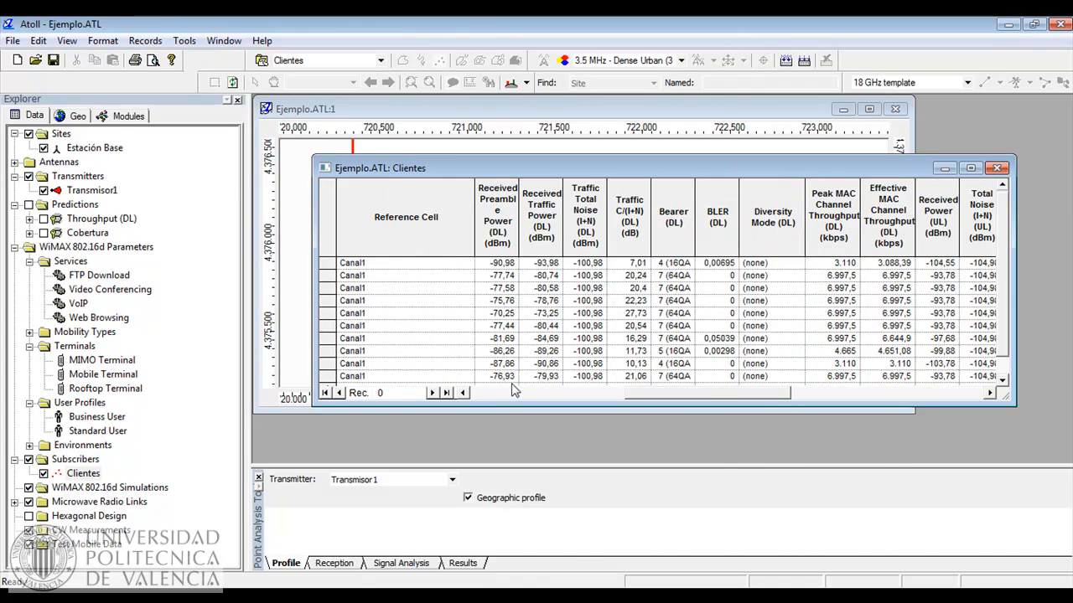
click(516, 392)
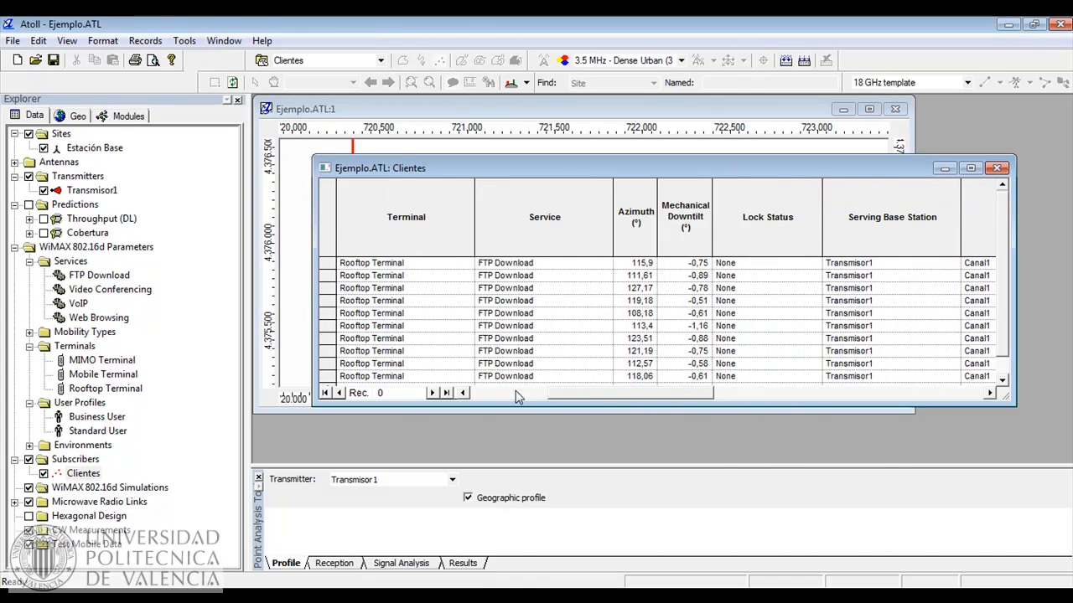
click(996, 168)
click(868, 109)
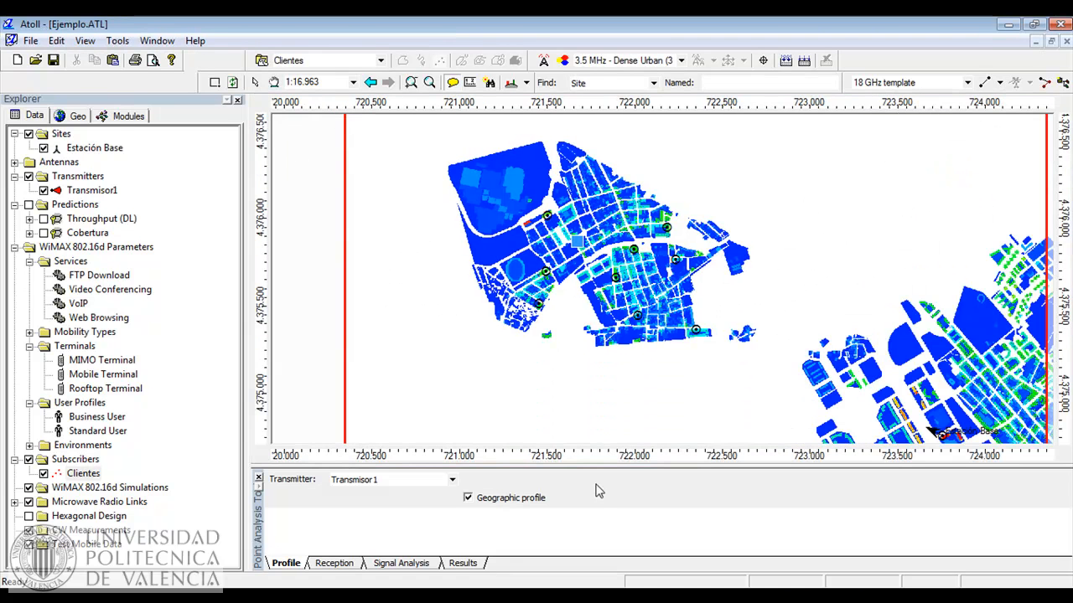
Step: Create and run a WiMAX simulation group named Simulación 1 that uses the Clientes subscriber list as source traffic
right_click(61, 494)
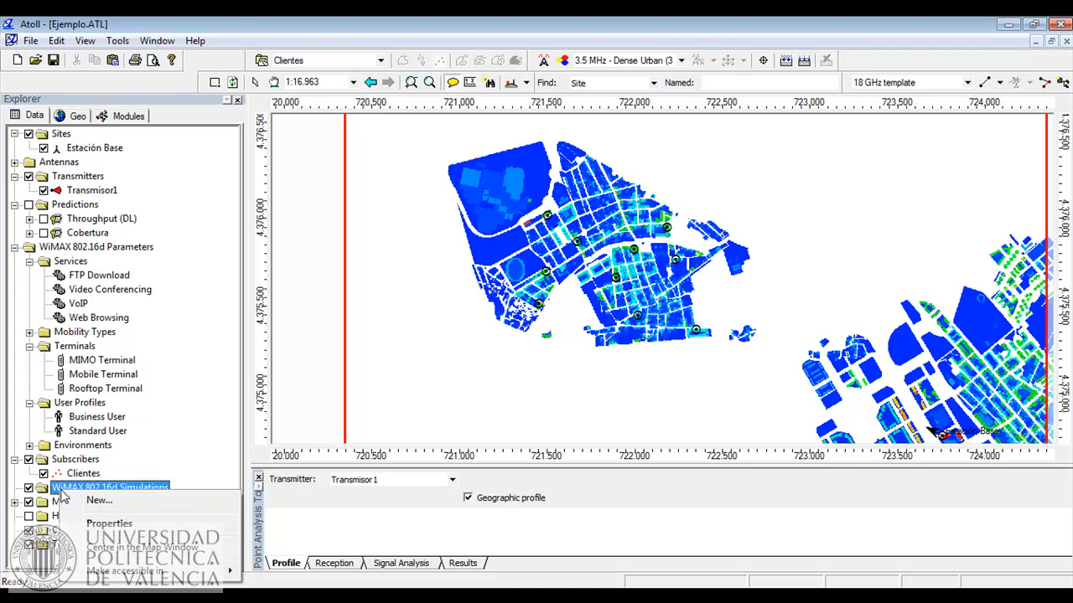
click(99, 501)
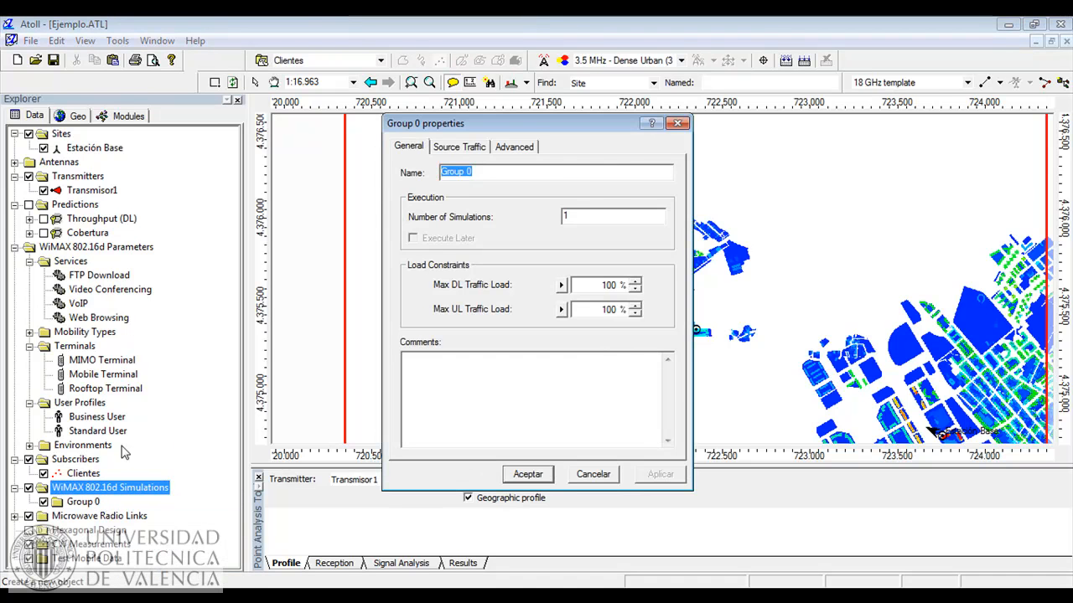
text(Sim)
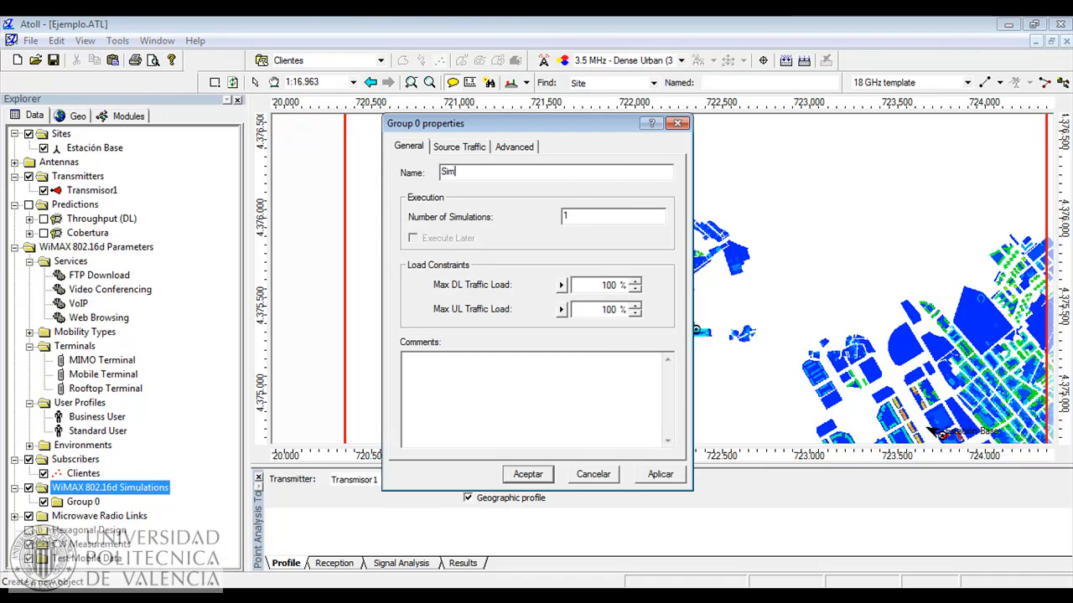
text(ulación 1)
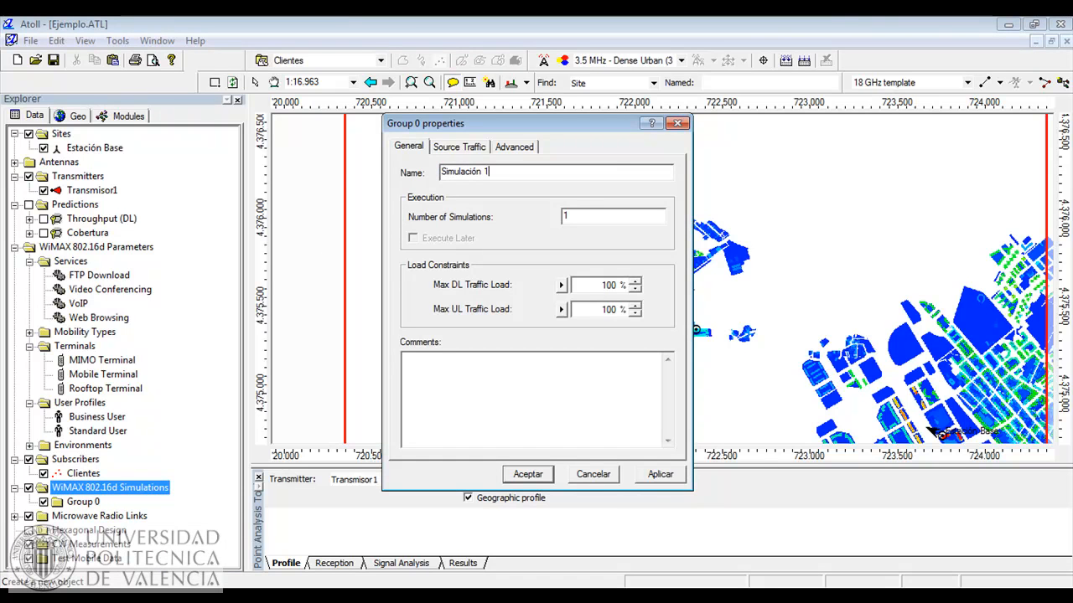
click(473, 147)
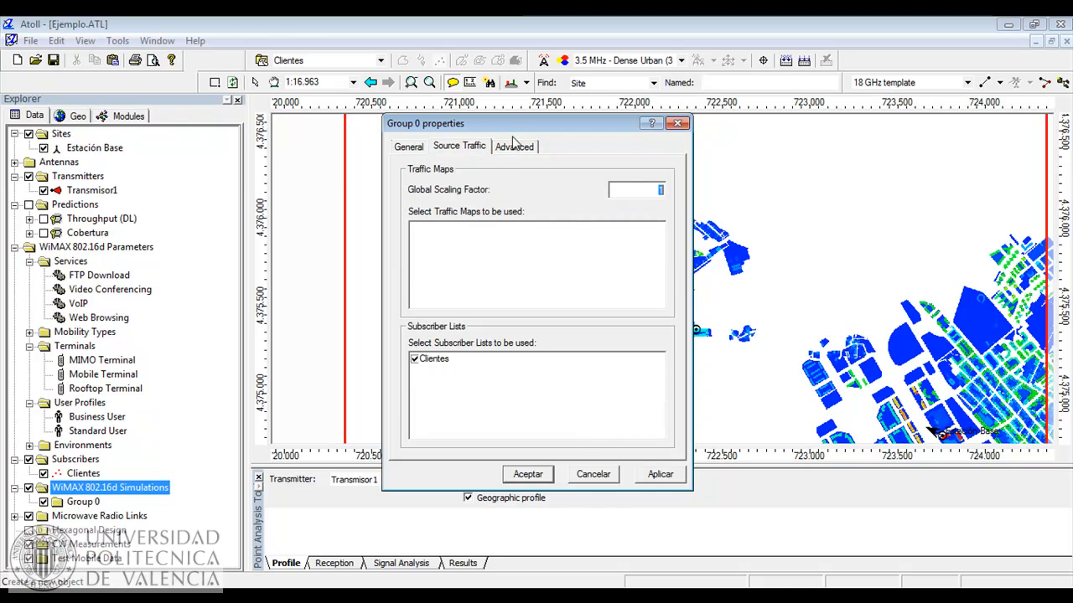
click(657, 474)
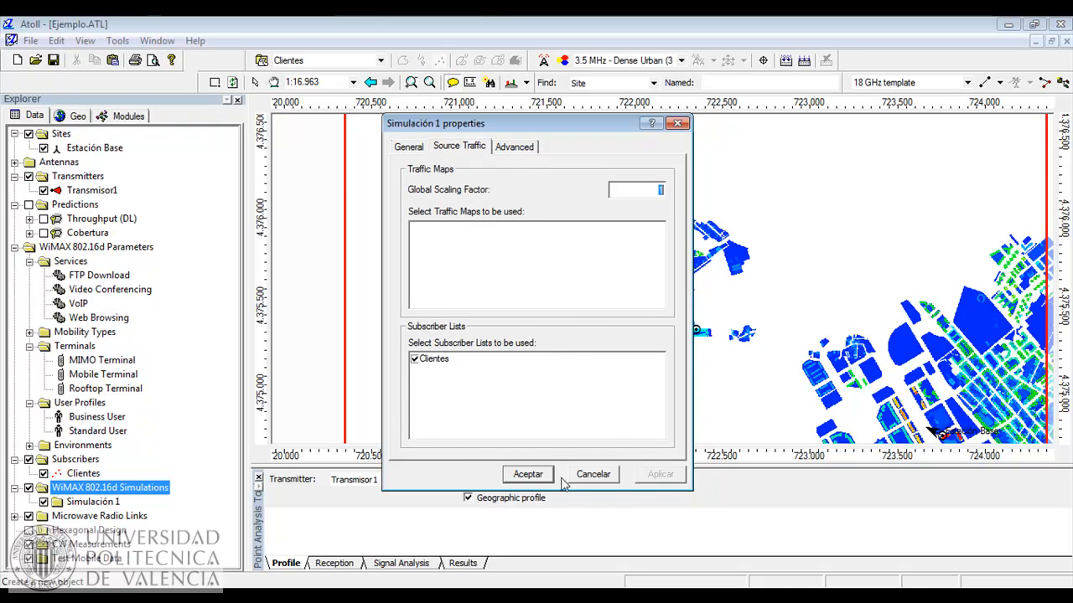
click(528, 475)
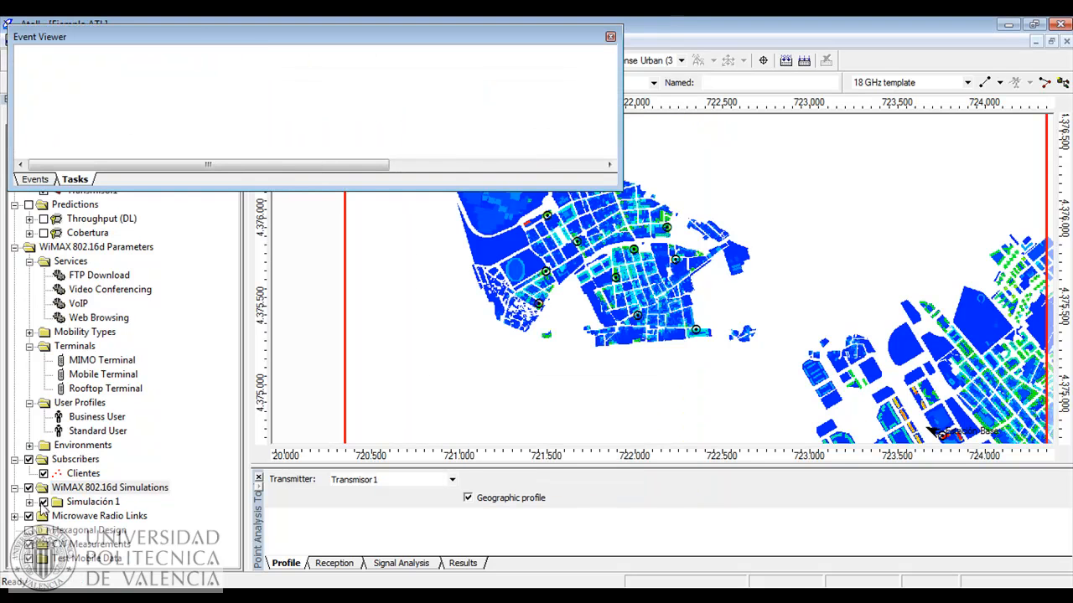
Step: Hide the Clientes subscribers from the map and close the Event Viewer
click(43, 474)
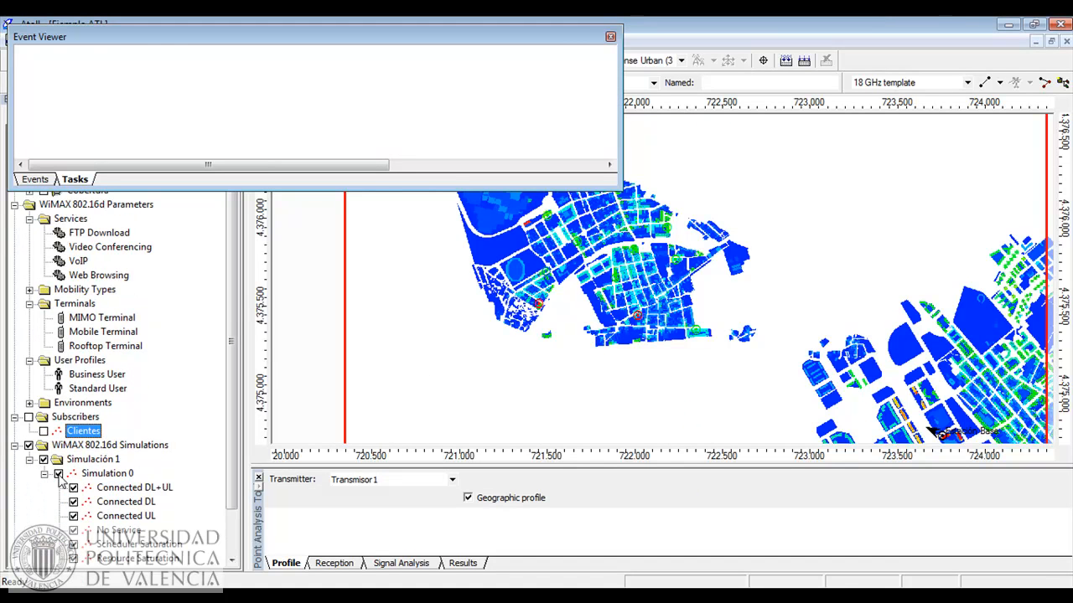
click(610, 37)
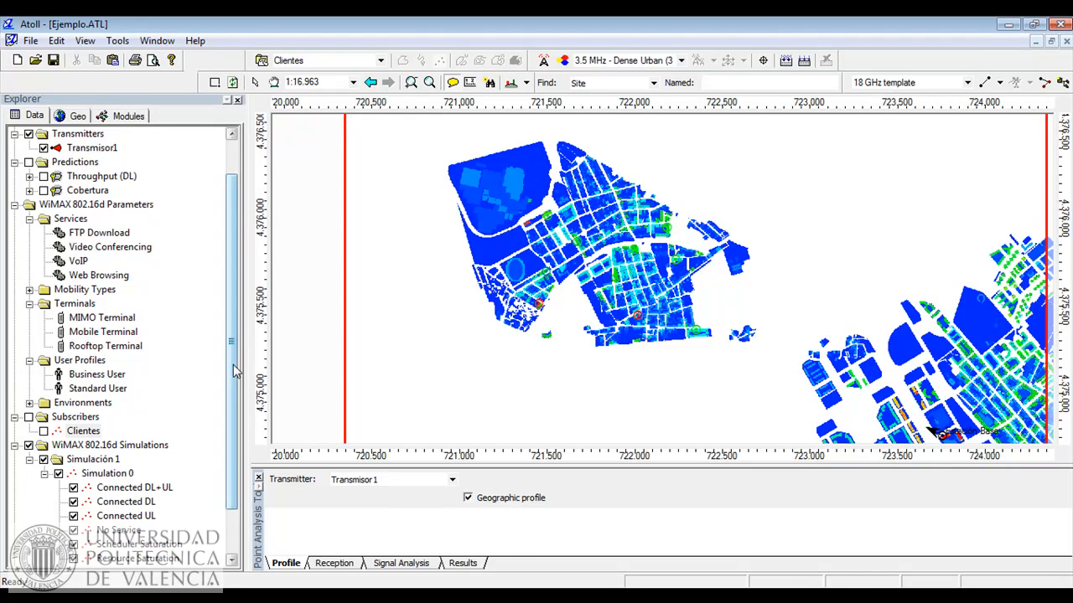
drag(236, 381, 236, 435)
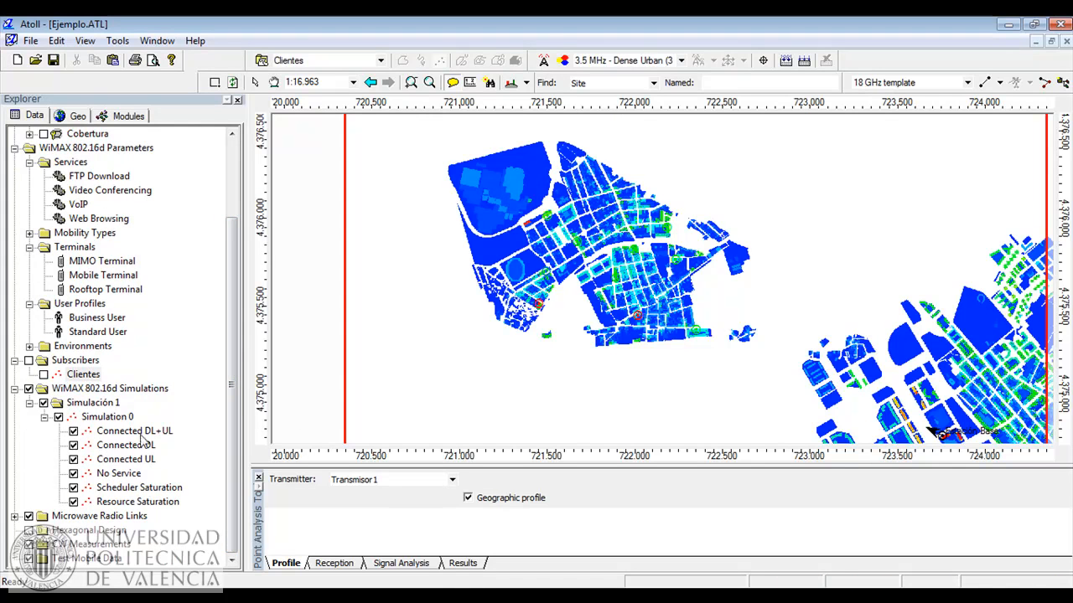
Step: Hide the Simulation 0 results and the valencia3m16bits clutter heights layer from the map
click(59, 418)
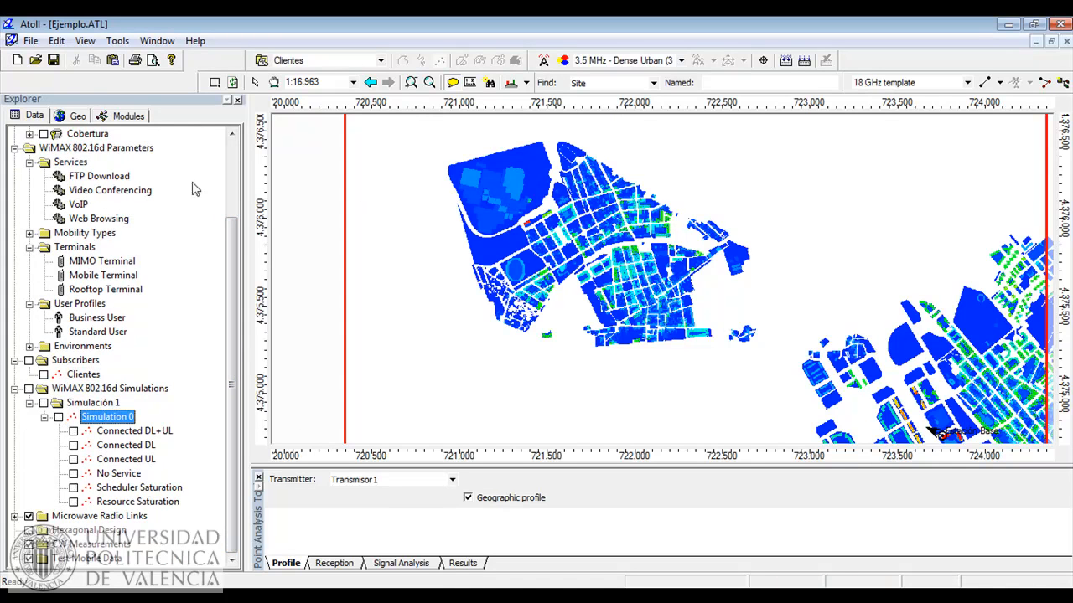
click(77, 116)
click(44, 303)
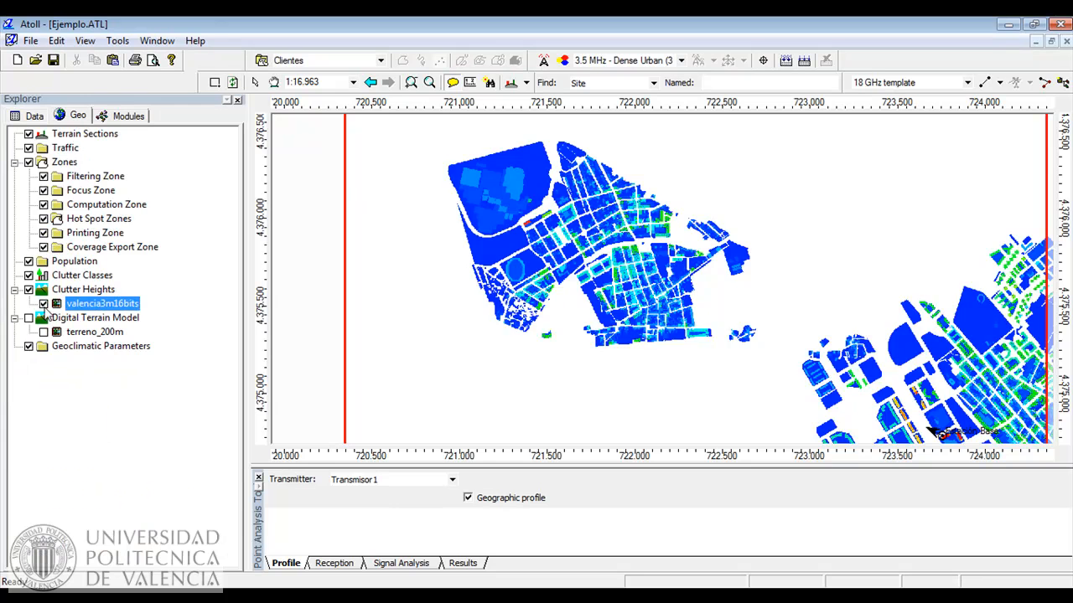
click(33, 116)
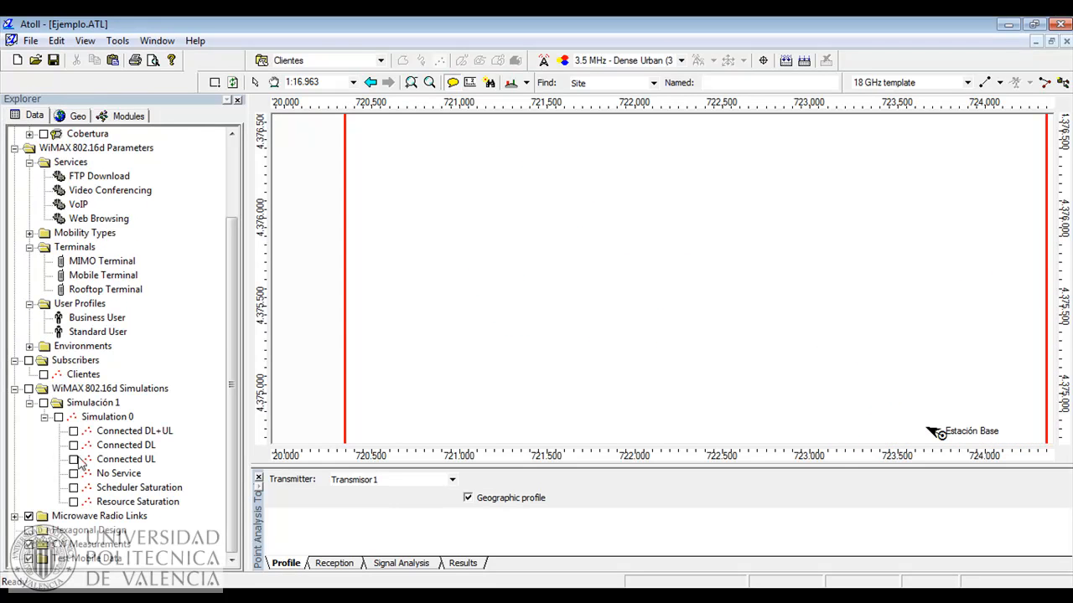
Step: Inspect the Connected DL+UL, No Service and Scheduler Saturation users of Simulation 0 on the map, one category at a time
click(74, 432)
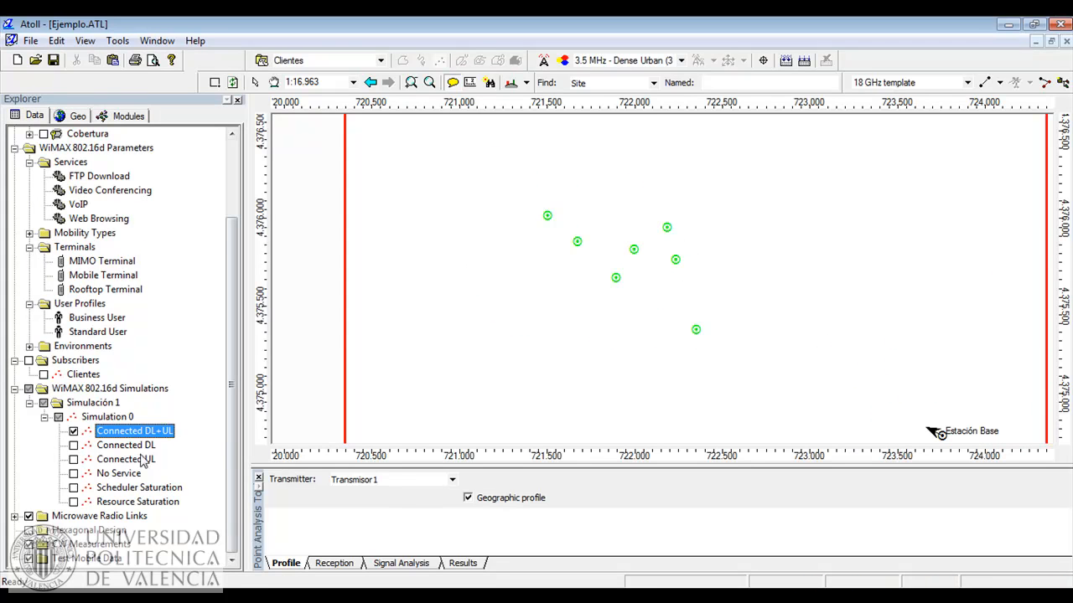
click(73, 431)
click(74, 474)
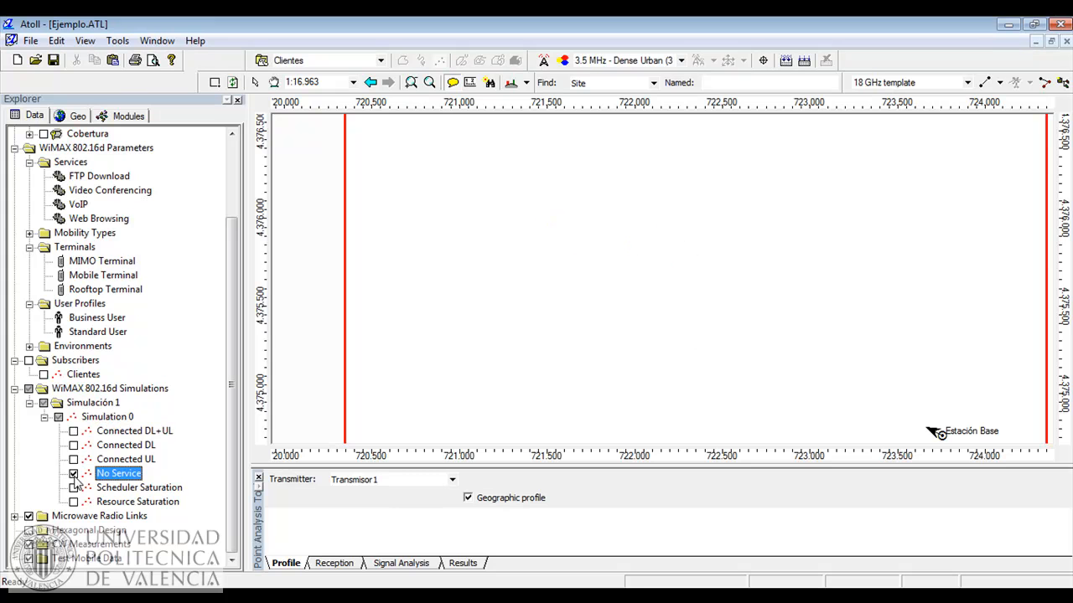
click(73, 474)
click(74, 488)
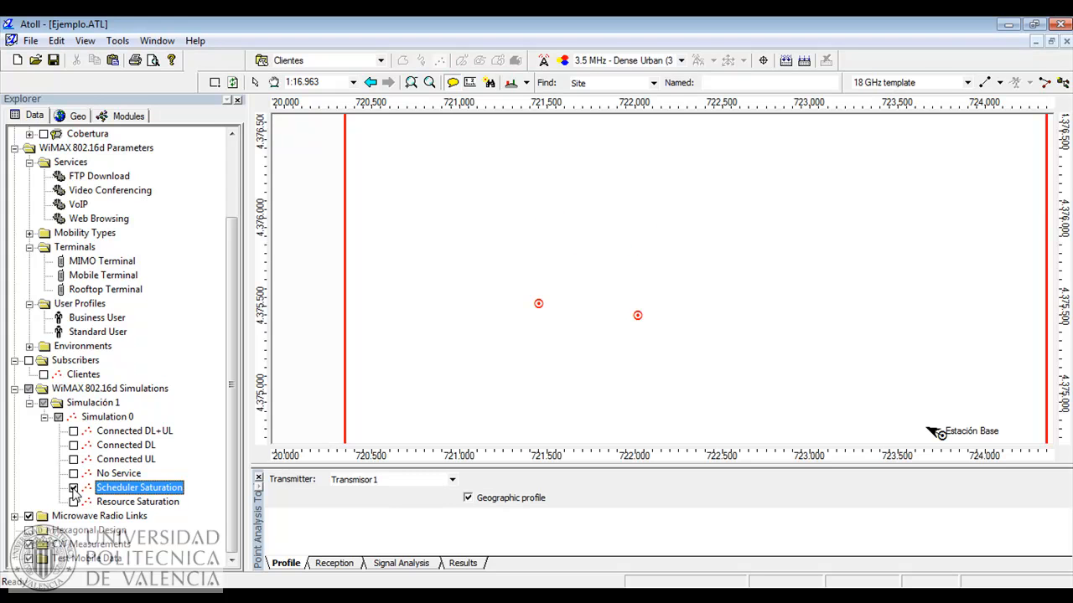
click(74, 489)
Step: Open the Simulation 0 properties and examine the traffic loads and downlink and uplink user throughputs of the Canal1 cell
right_click(102, 418)
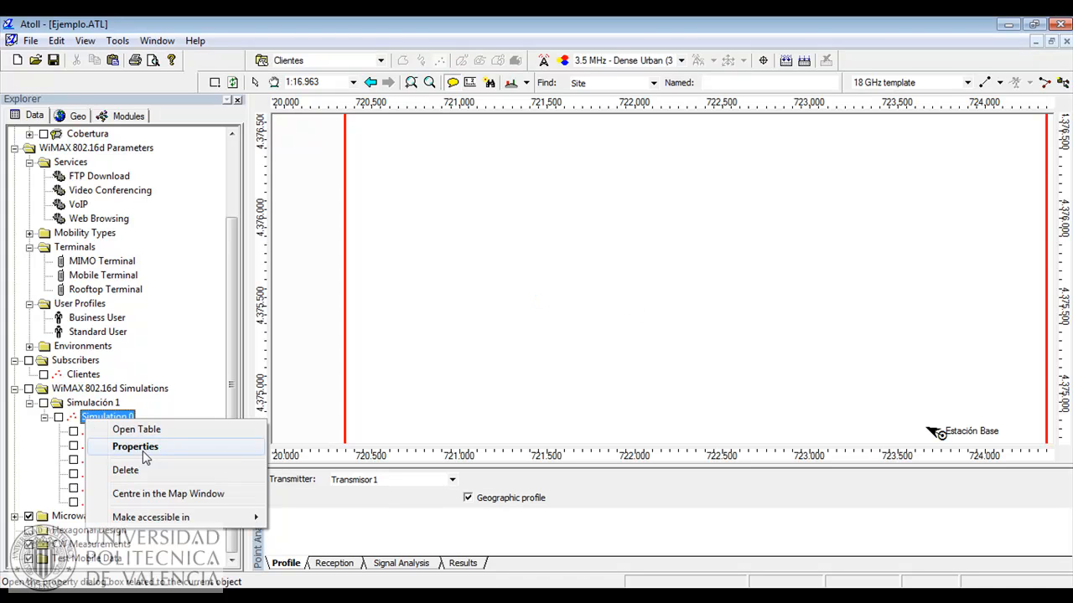
click(147, 449)
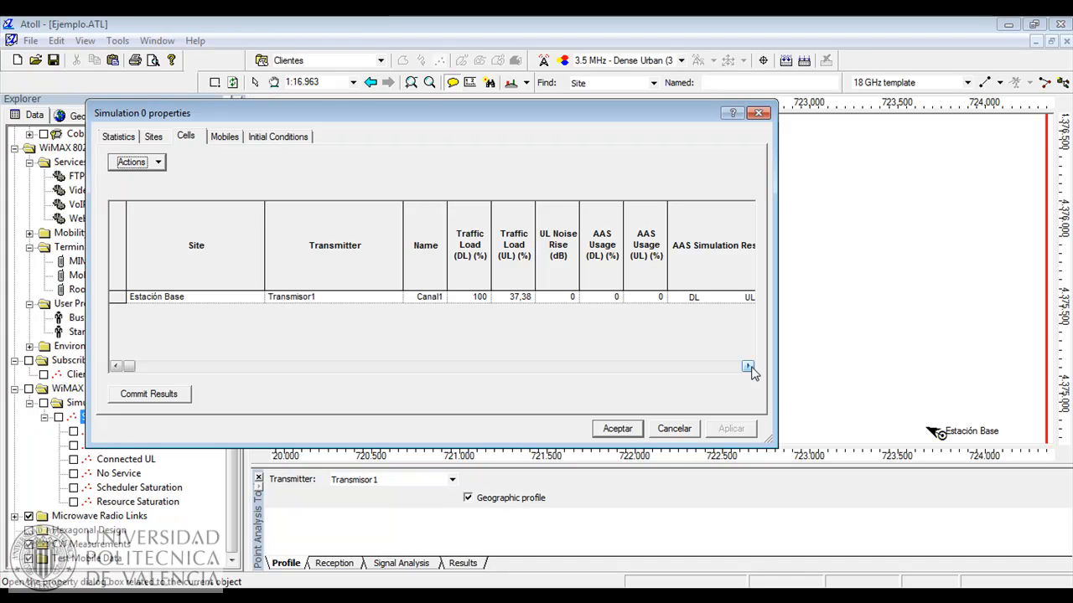
click(473, 300)
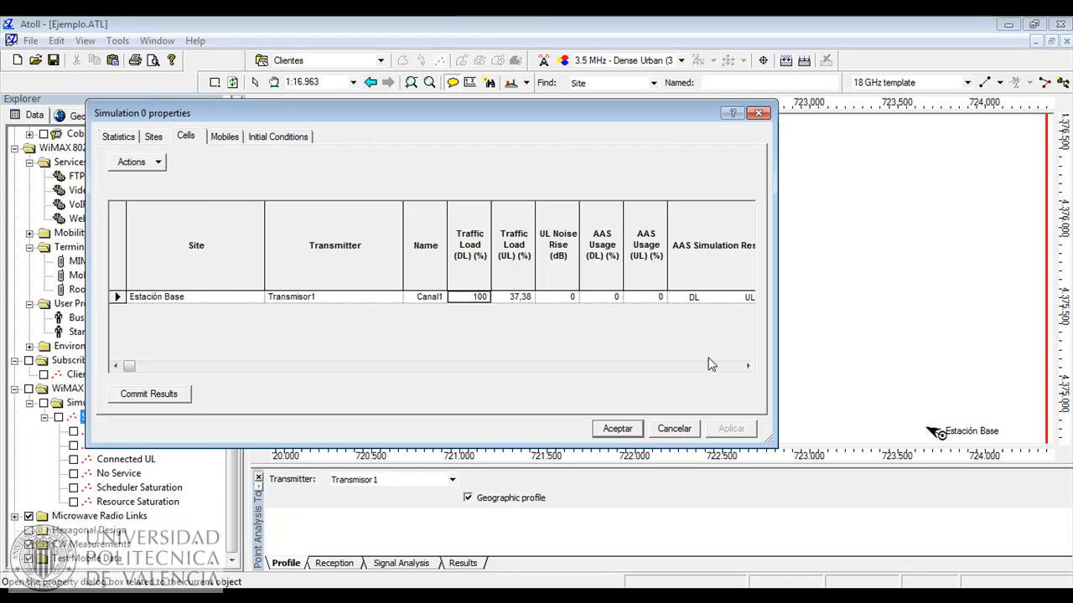
click(747, 366)
click(748, 366)
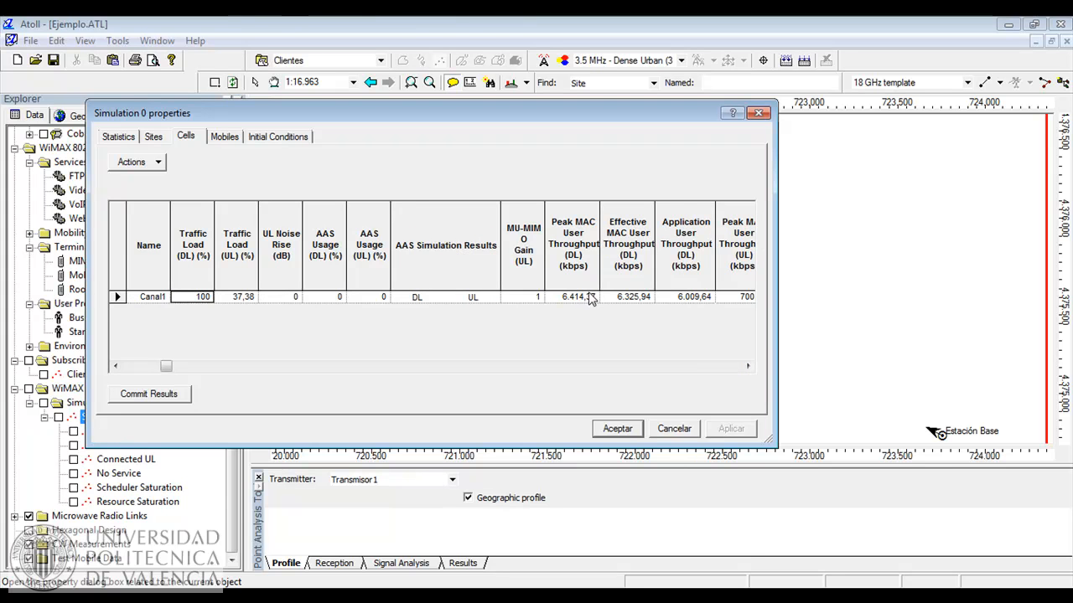
click(746, 366)
click(747, 366)
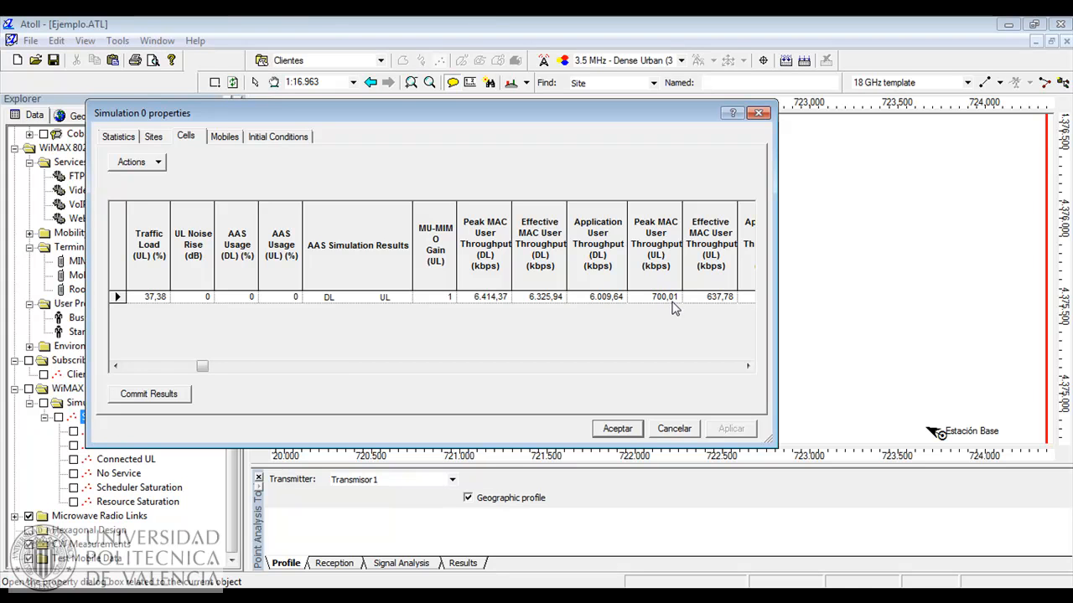
click(747, 366)
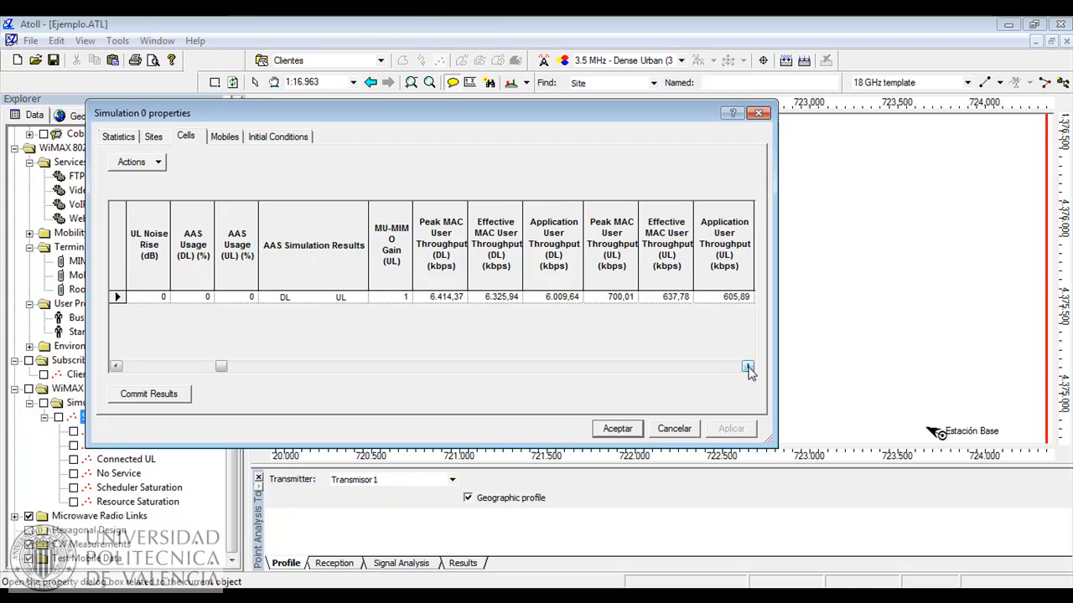
Step: Examine the remaining Canal1 cell results, including the DL:UL ratio and the throughputs for FTP Download
click(747, 366)
click(747, 367)
click(748, 366)
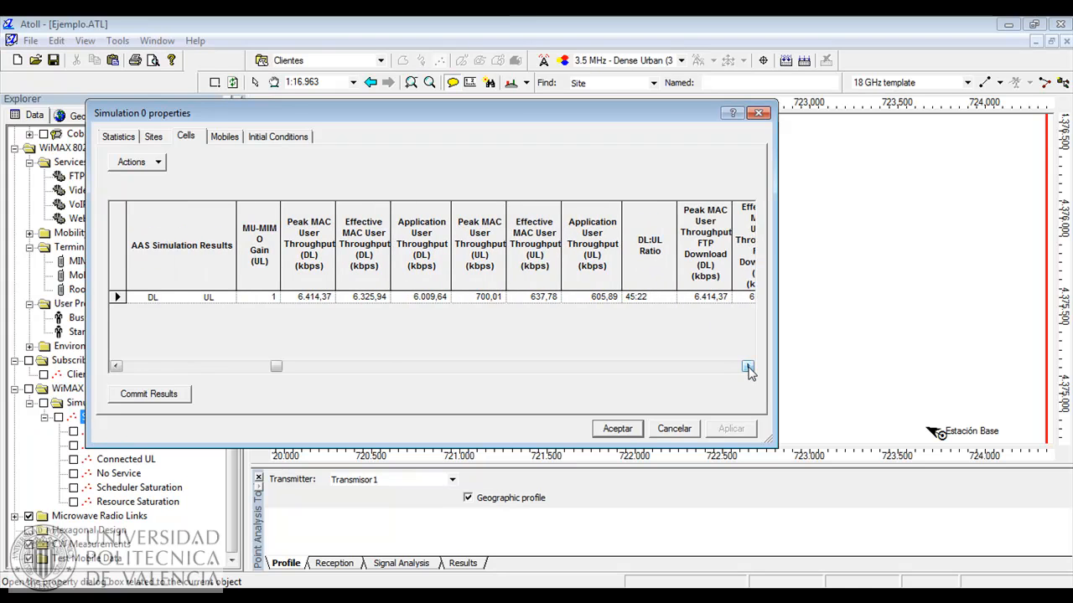
click(748, 366)
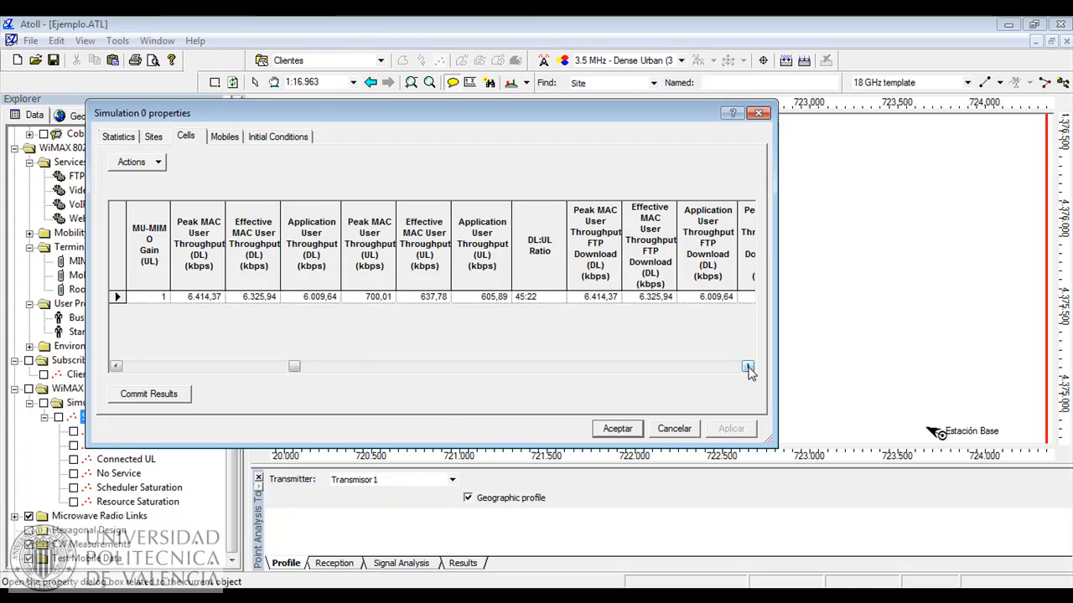
click(748, 366)
click(748, 366)
click(747, 366)
click(748, 366)
click(747, 366)
click(747, 366)
click(747, 366)
click(748, 366)
click(748, 366)
click(747, 366)
click(747, 367)
click(748, 366)
click(748, 366)
click(747, 366)
Step: Examine each simulated mobile's service, terminal, serving base station, received power, C/(I+N), bearer and channel throughput
click(222, 137)
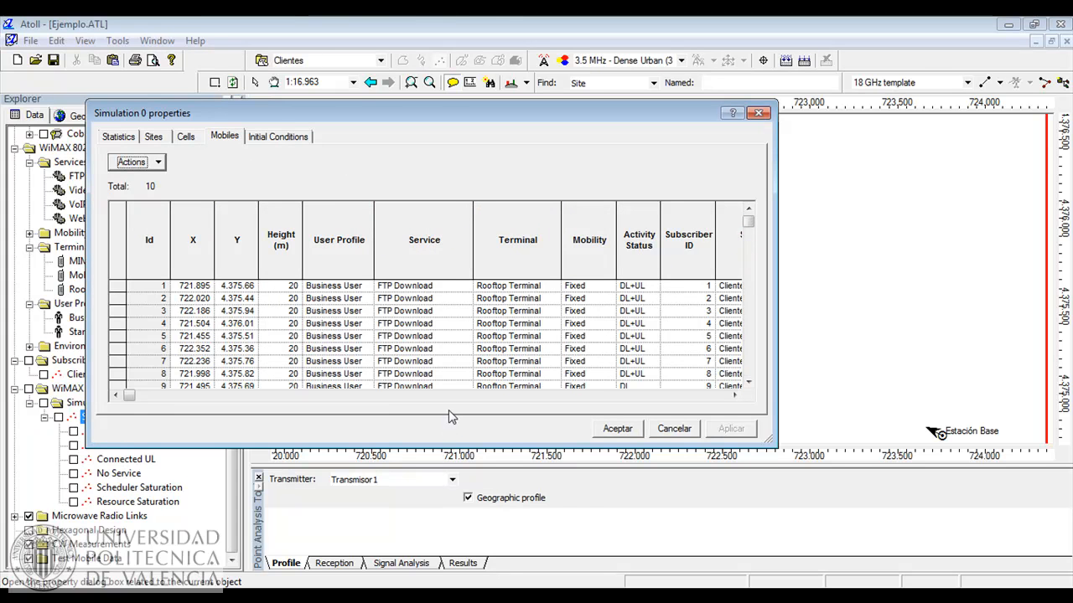
drag(132, 397, 262, 401)
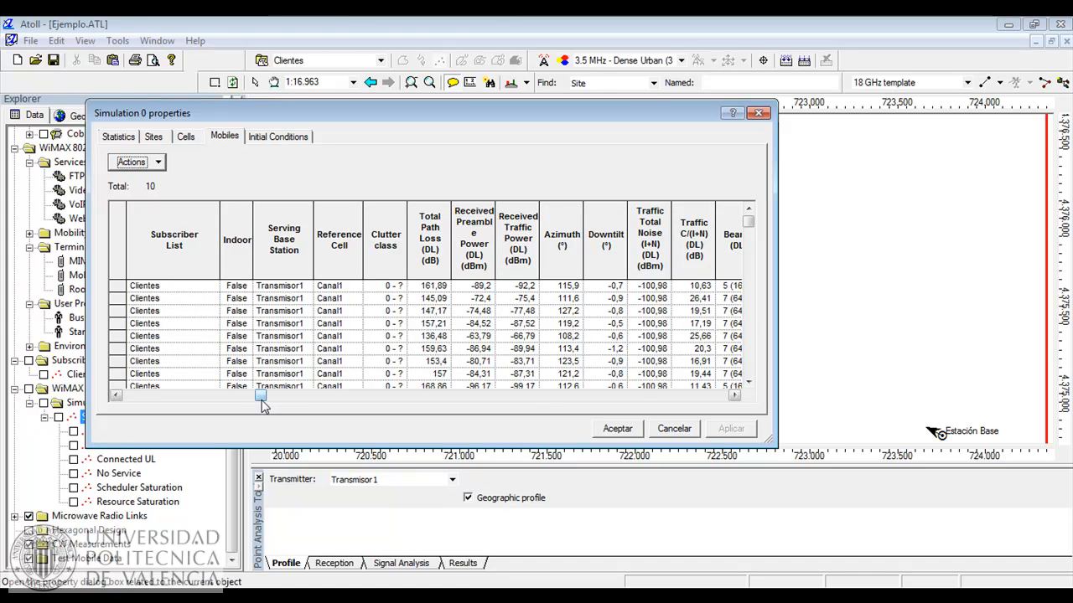
drag(266, 395, 376, 408)
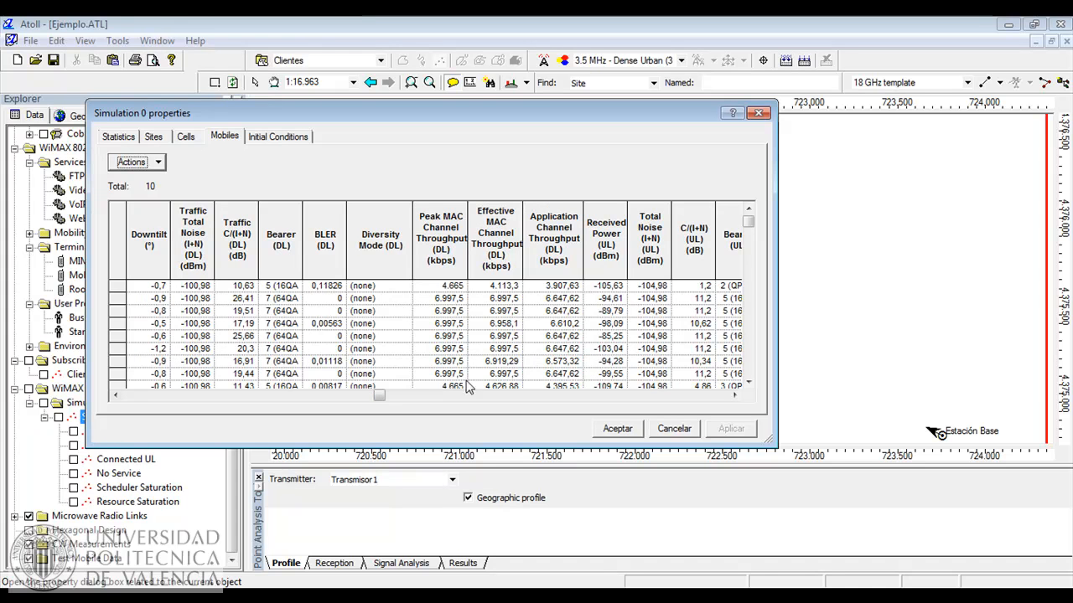
drag(379, 399, 123, 412)
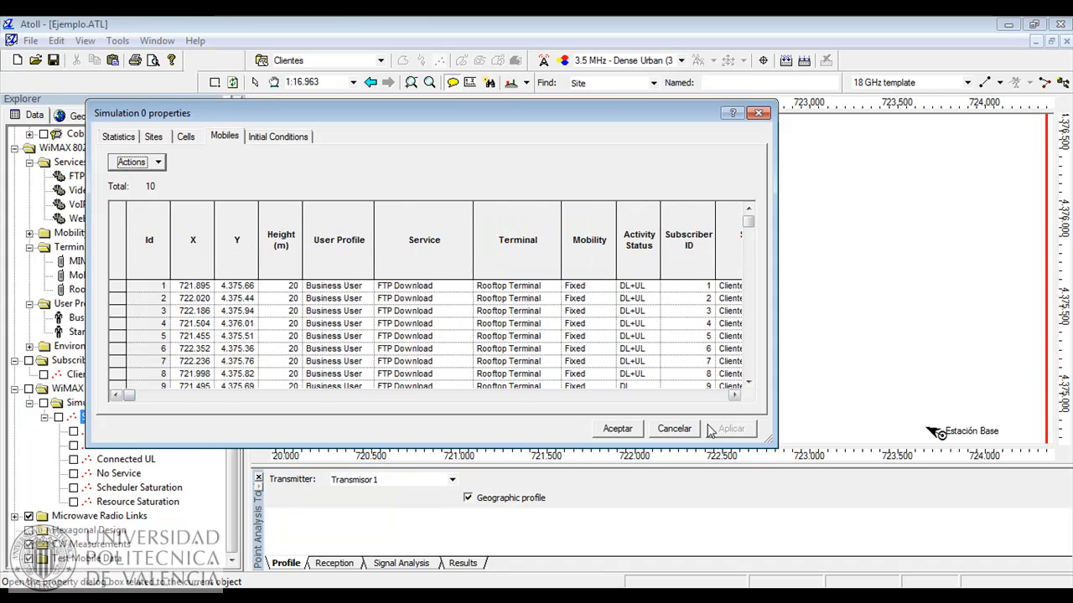
Step: Examine the request statistics of Simulation 0 for total throughput demand and the breakdown per service
click(120, 136)
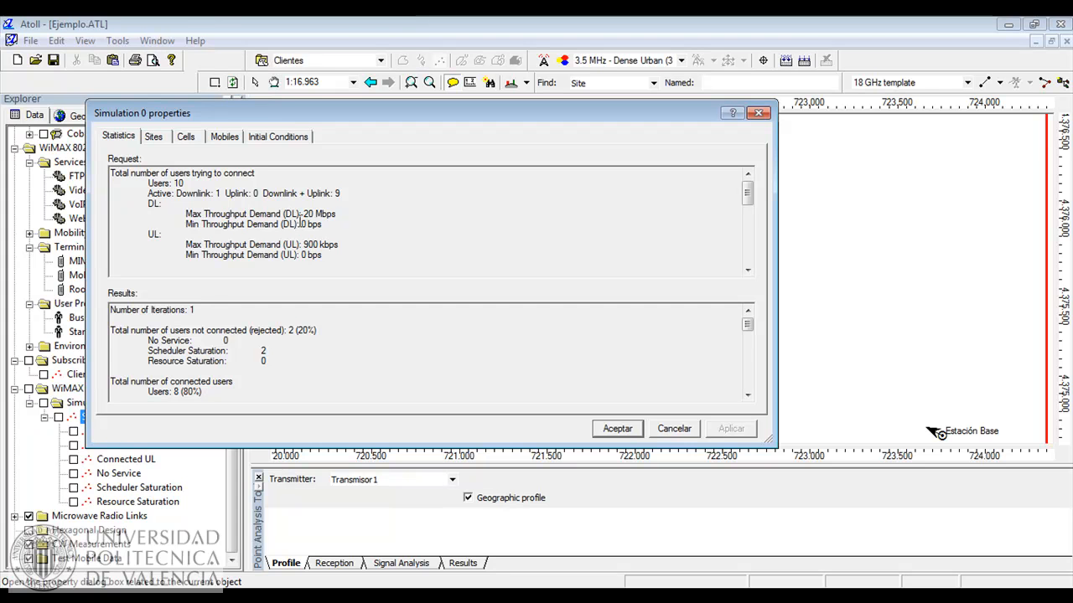
drag(304, 214, 336, 215)
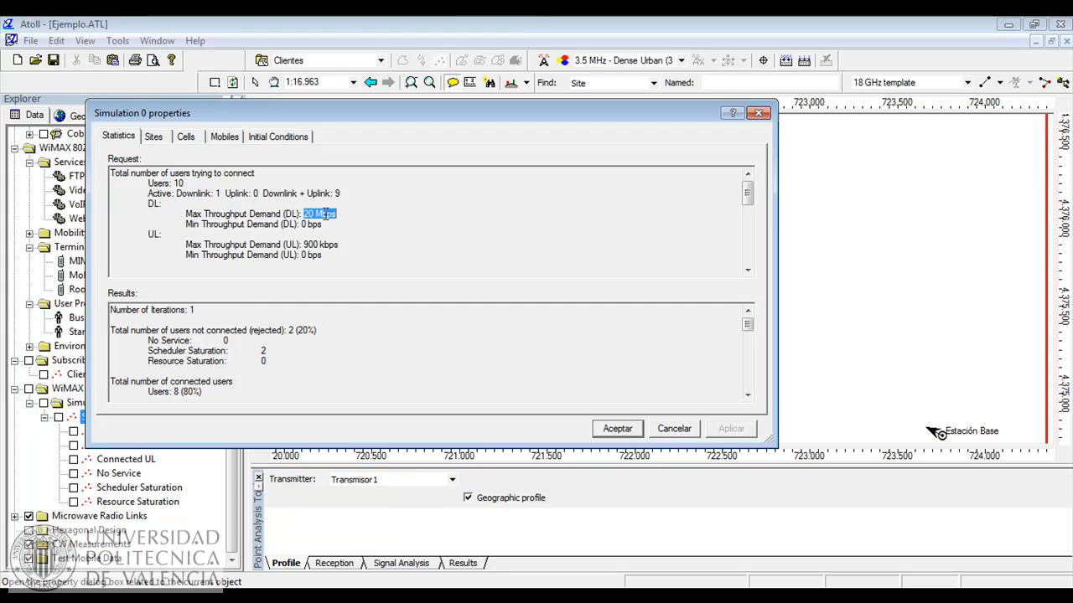
drag(304, 245, 333, 246)
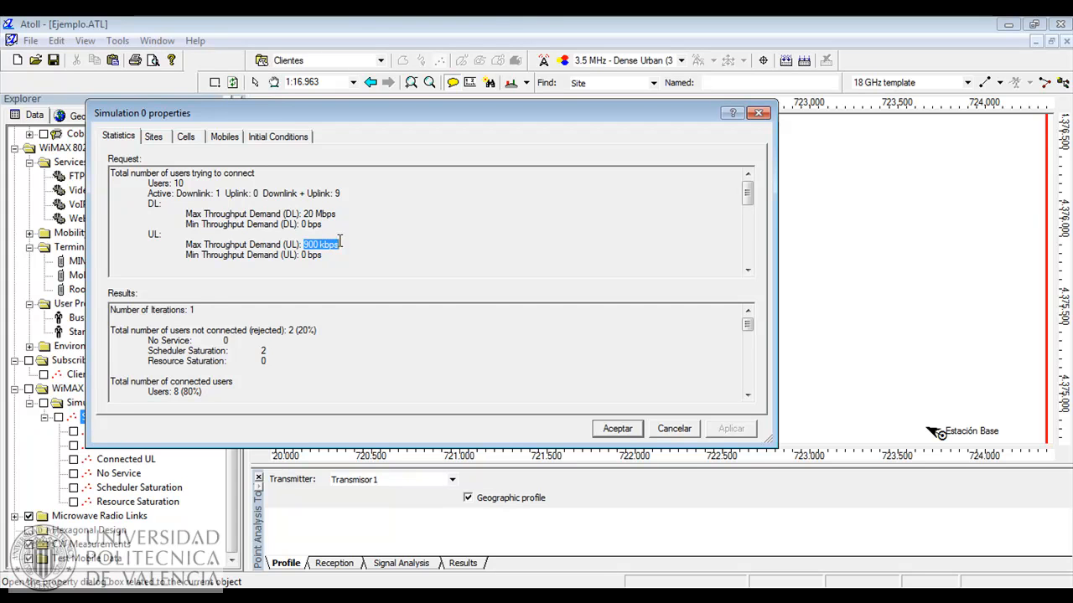
scroll(263, 359, down, 1)
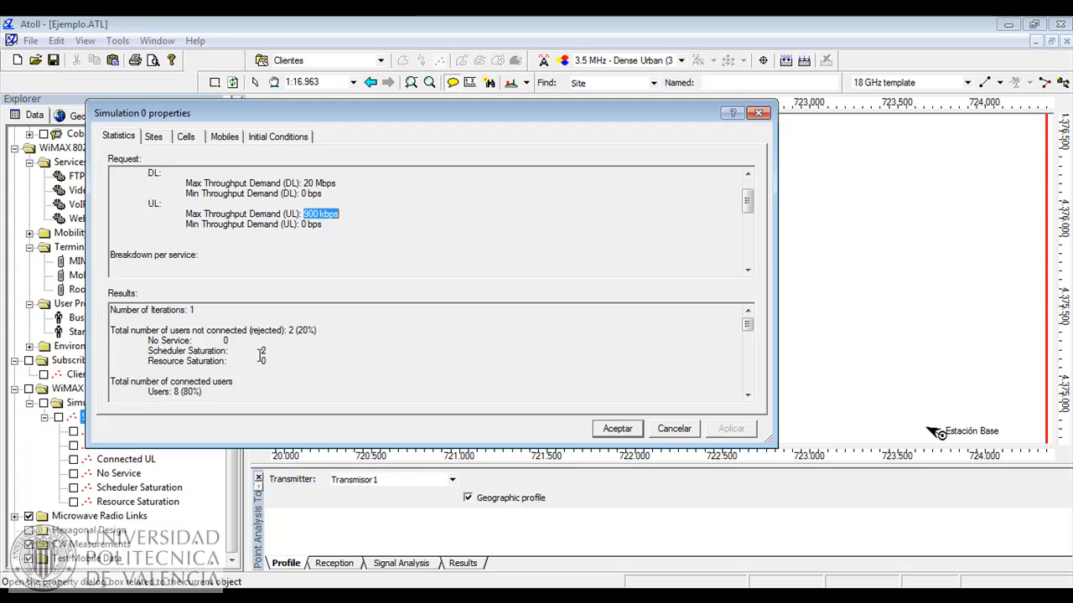
scroll(354, 219, down, 3)
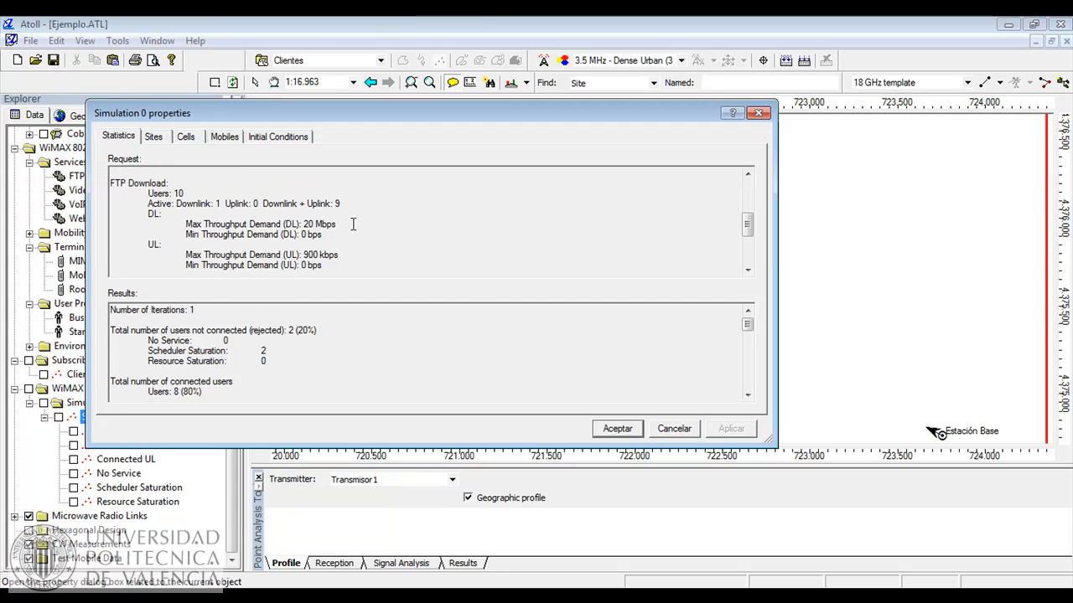
scroll(353, 225, down, 3)
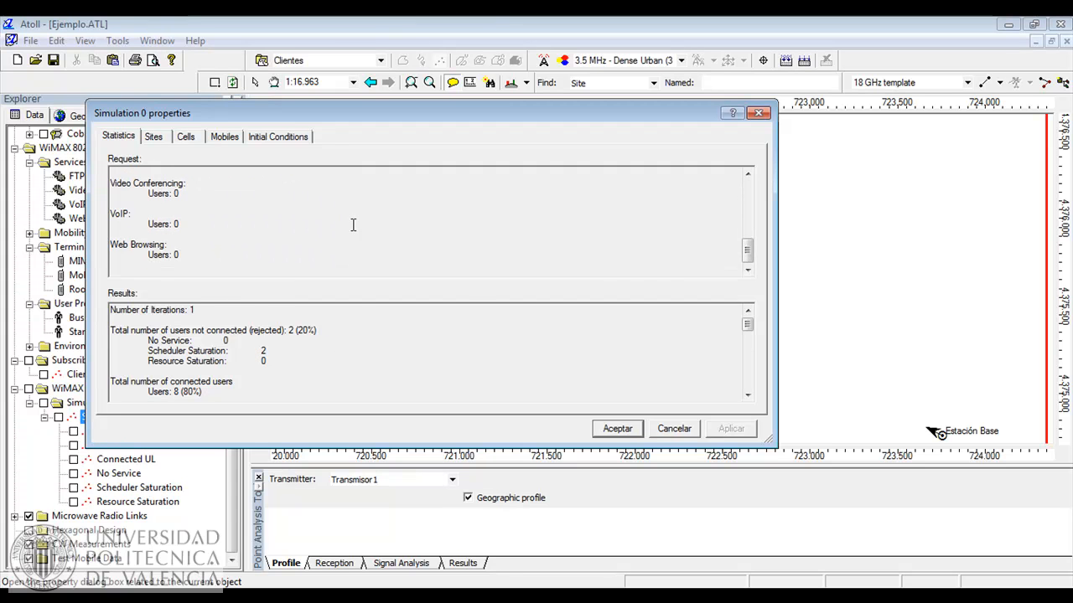
Step: Examine the result statistics of Simulation 0 for rejected users, connected users, throughputs and the breakdown per service
click(747, 395)
click(748, 396)
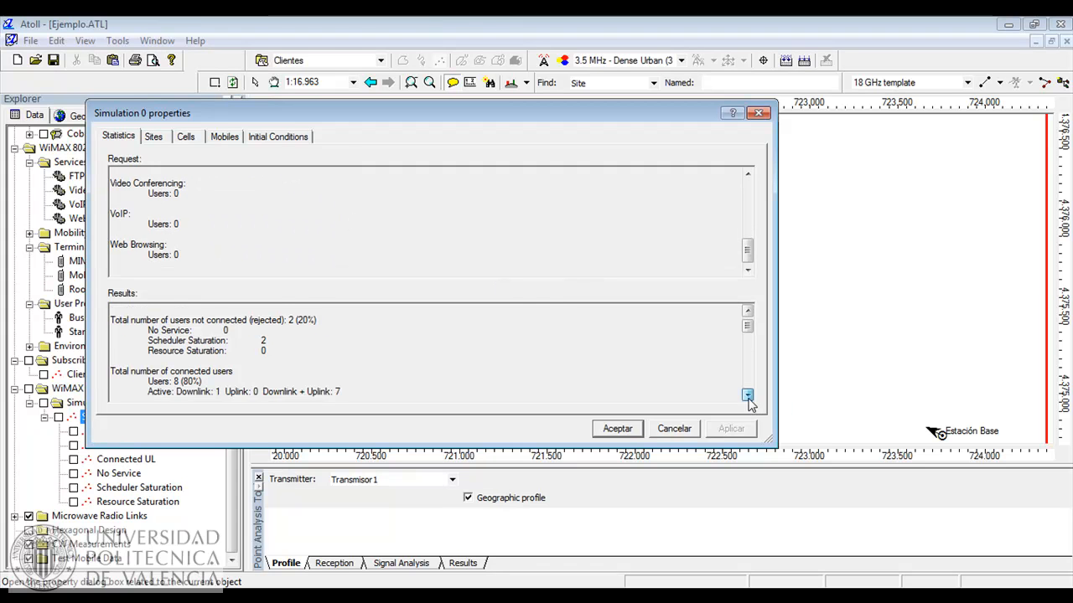
click(747, 396)
click(747, 395)
click(747, 395)
click(748, 396)
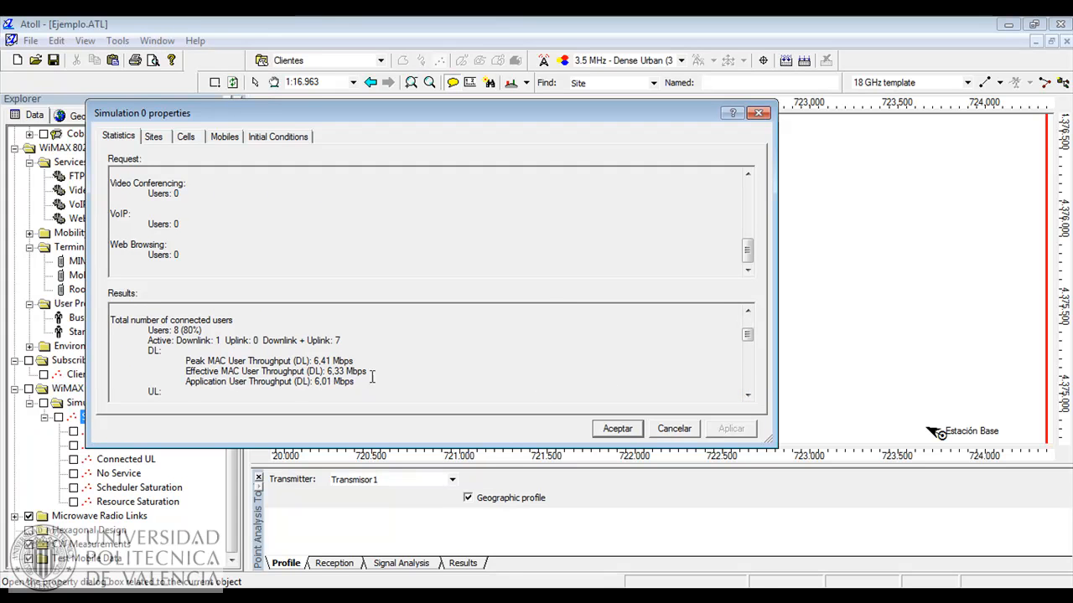
click(747, 395)
click(747, 394)
click(748, 395)
click(747, 395)
click(748, 395)
click(748, 395)
click(748, 395)
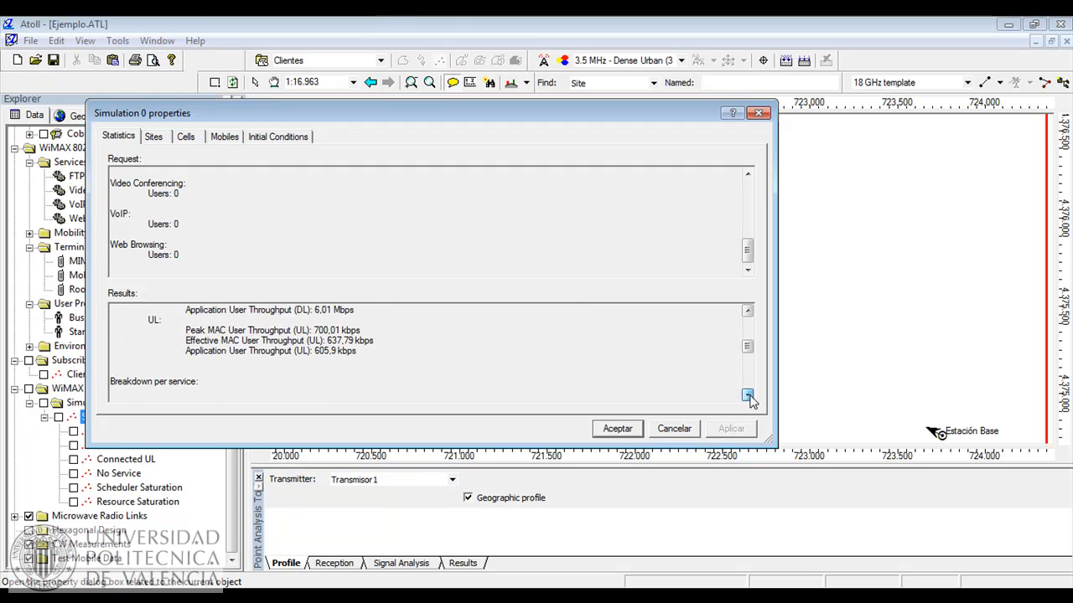
click(748, 394)
click(747, 395)
click(748, 395)
click(747, 394)
click(747, 394)
click(747, 395)
click(748, 395)
click(747, 394)
click(747, 395)
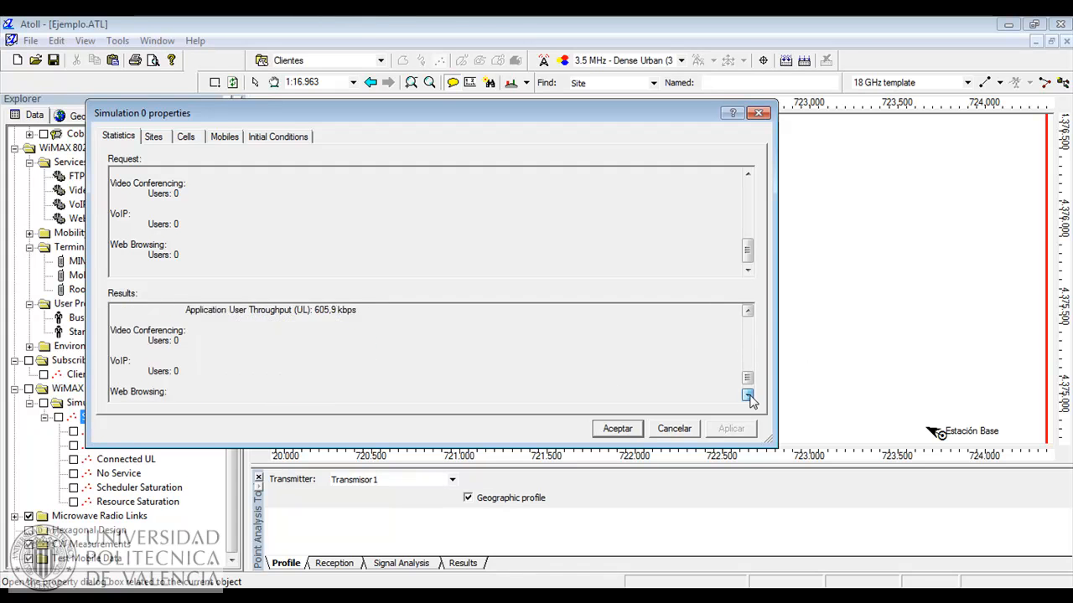
click(747, 395)
click(748, 394)
Step: Close the Simulation 0 properties and show all Simulación 1 result categories on the map
click(629, 431)
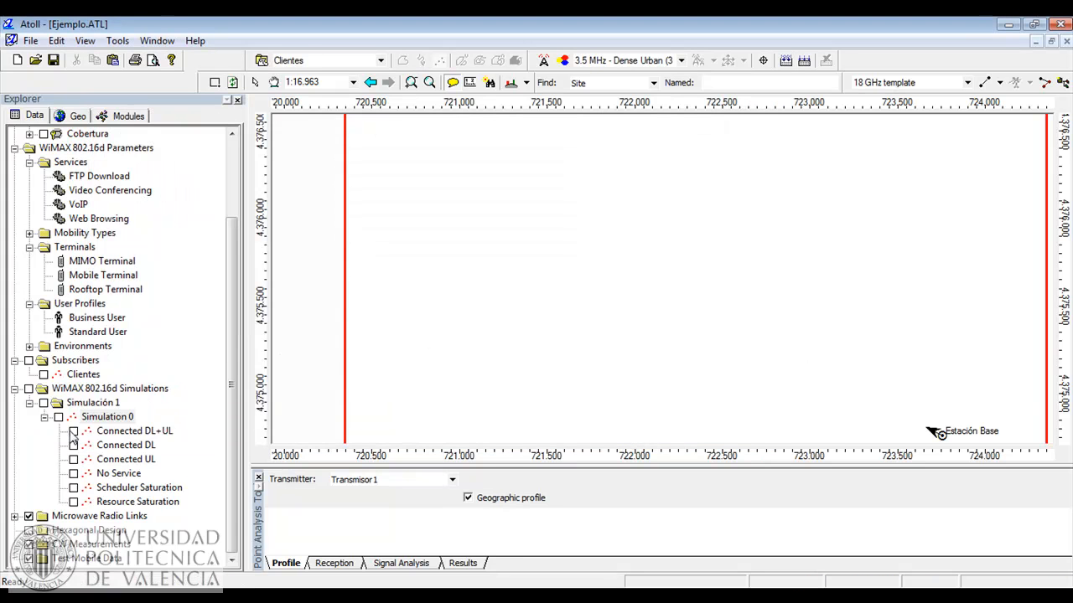
click(44, 404)
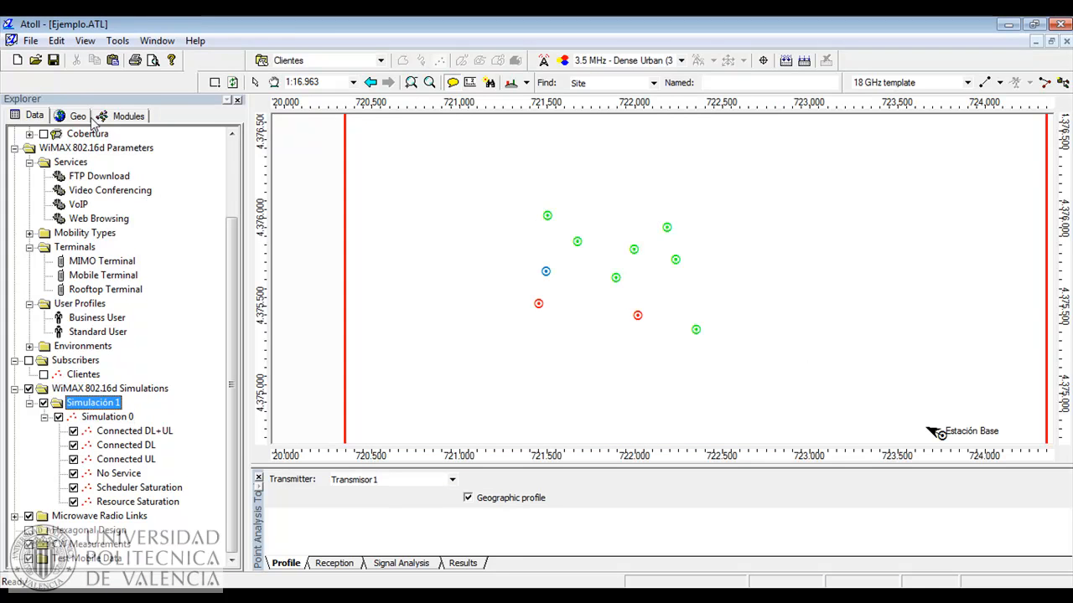